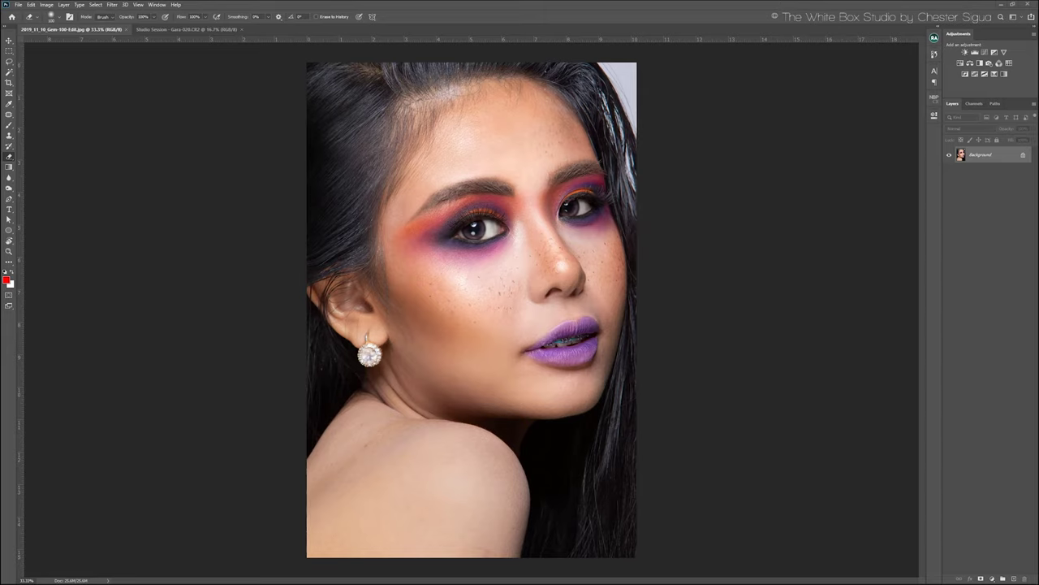
key(space)
click(935, 39)
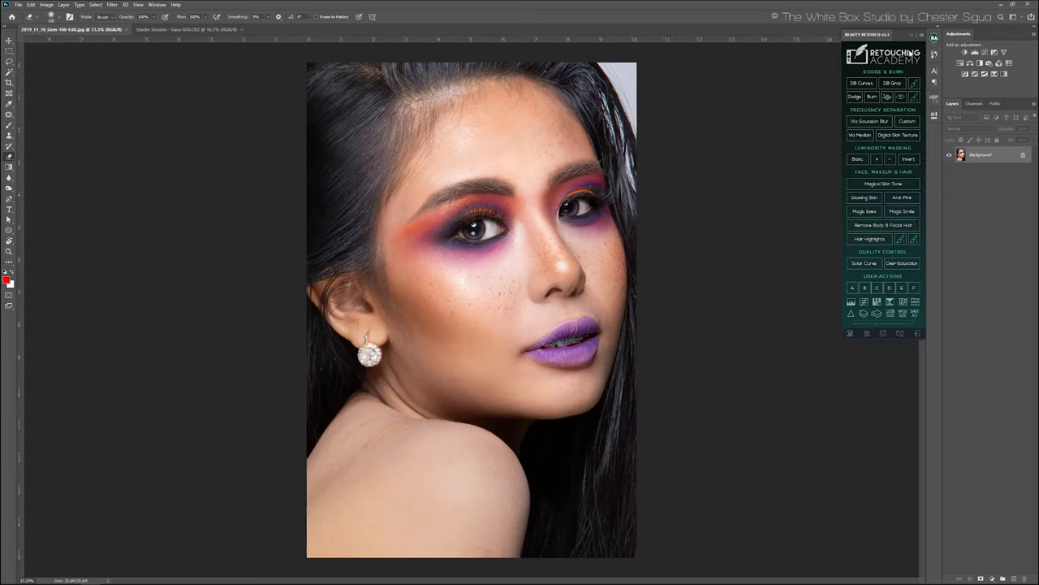
click(912, 35)
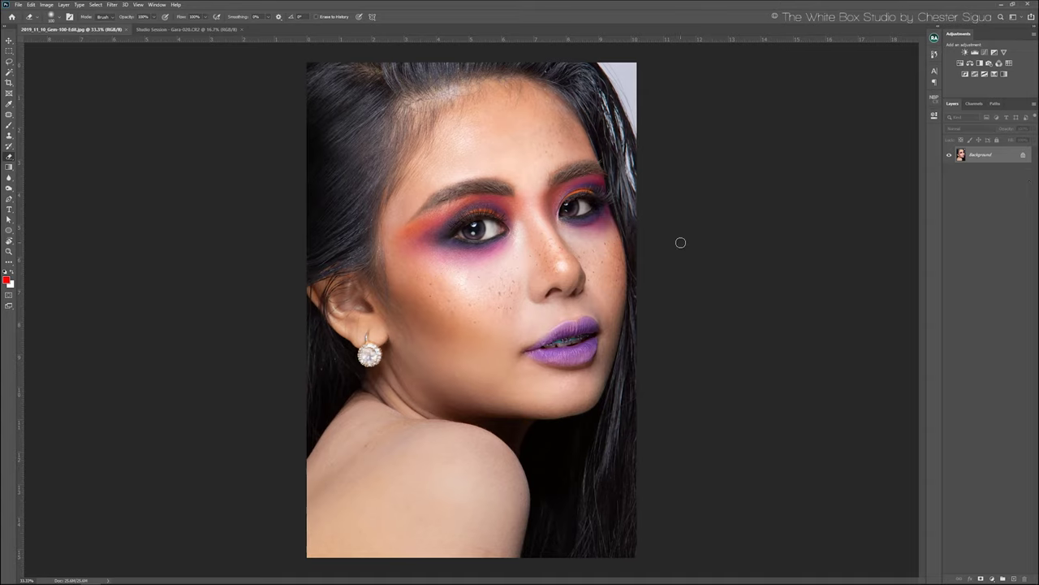
- Add a new empty layer above the Background and name it Blemishes
key(ctrl)
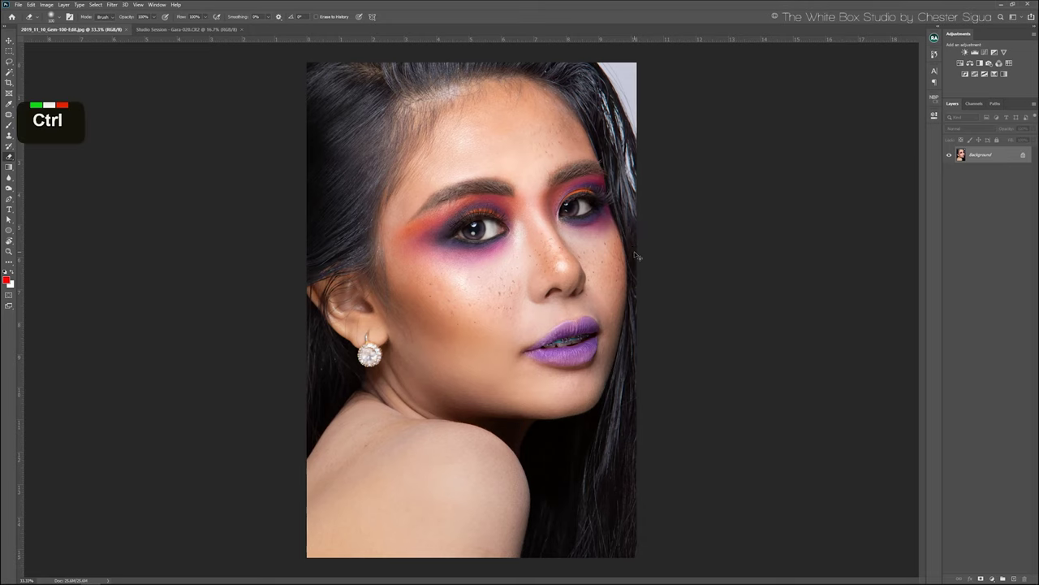
key(ctrl+1)
drag(517, 348, 456, 325)
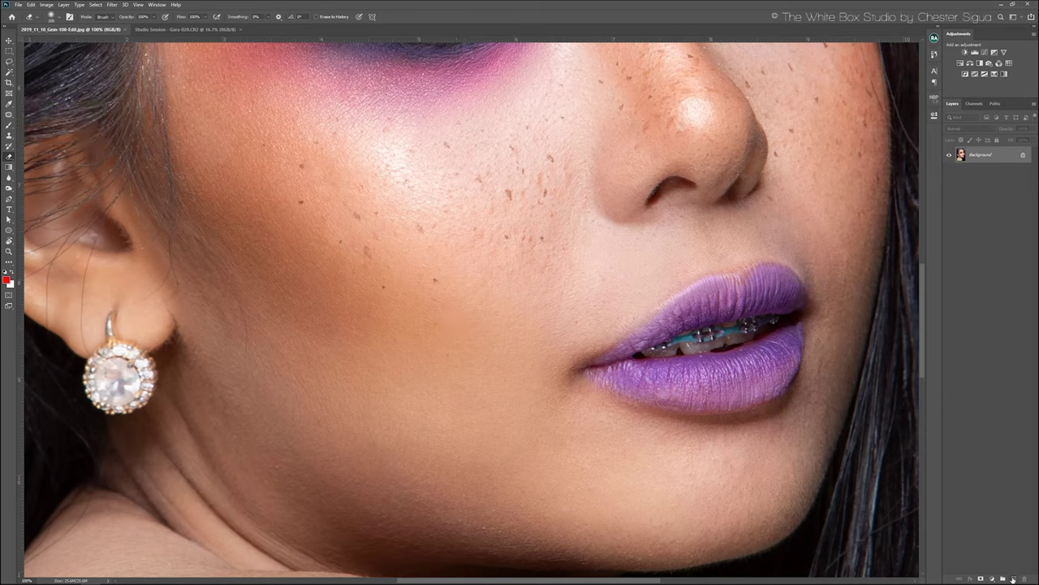
click(1013, 578)
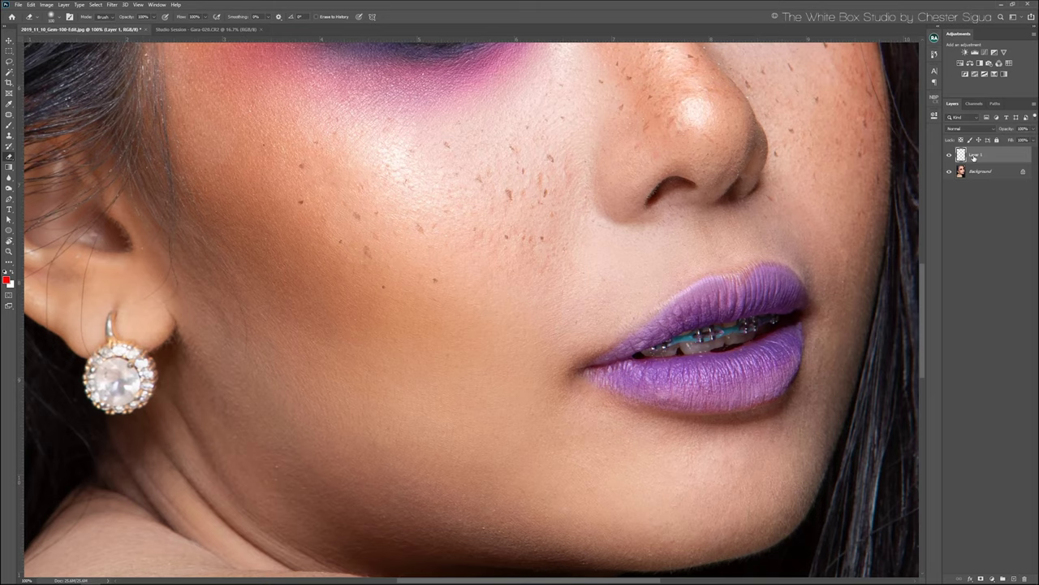
key(shift)
text(Blemishes)
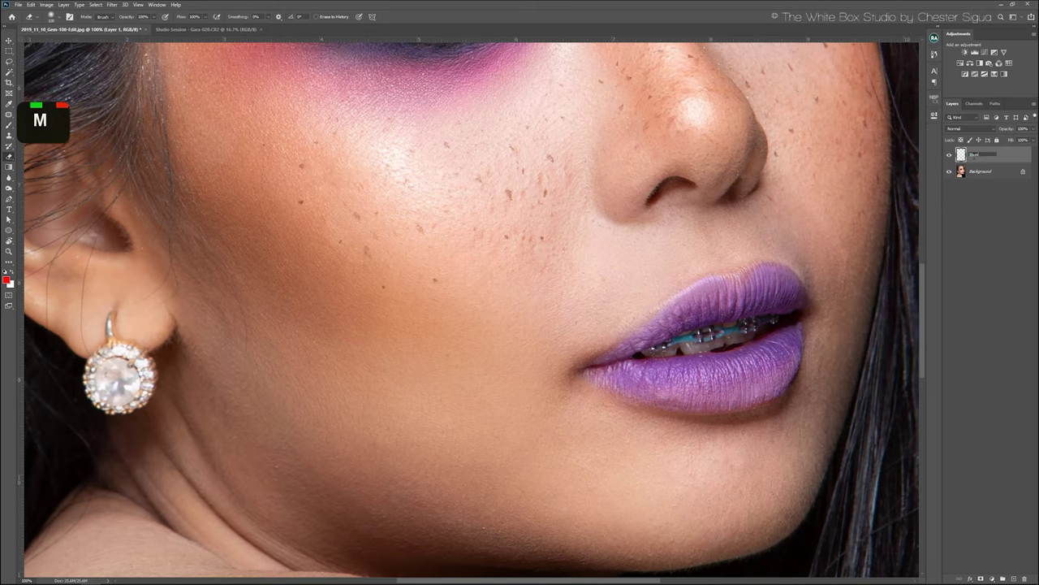
key(Return)
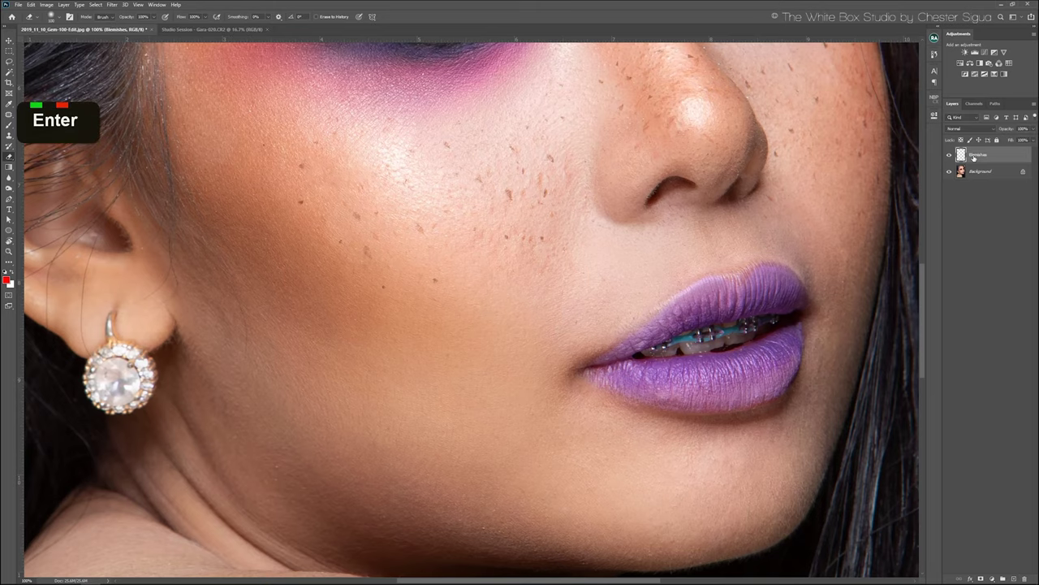
- Choose the Healing Brush and set its sampling to Current & Below
key(space)
drag(487, 244, 544, 357)
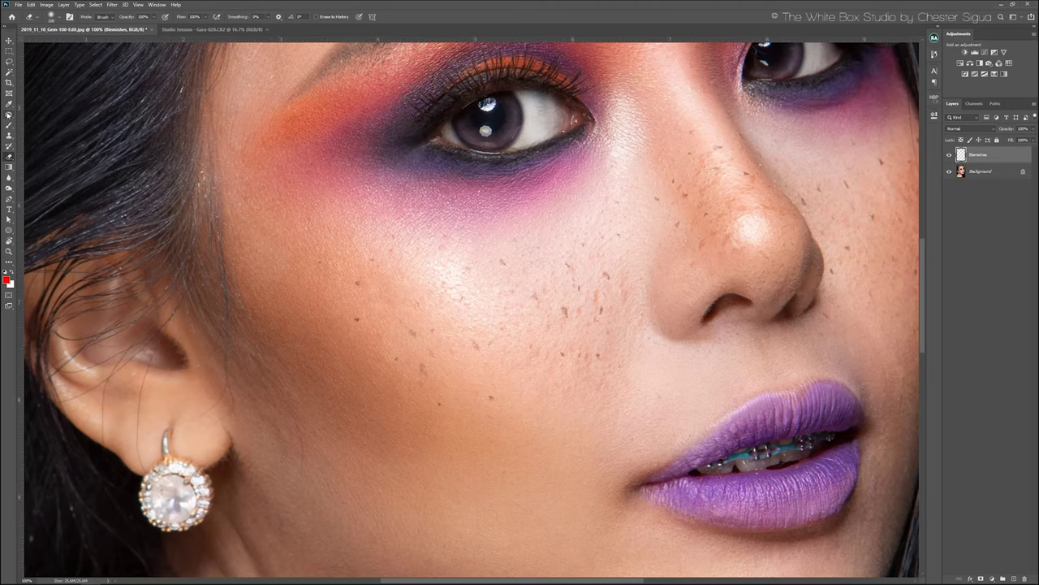
click(8, 115)
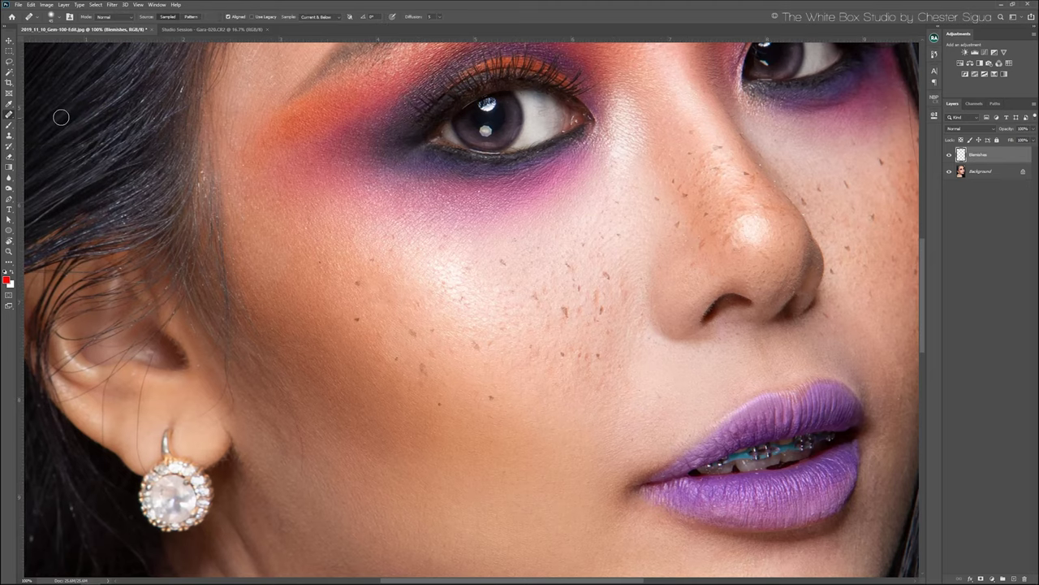
click(327, 18)
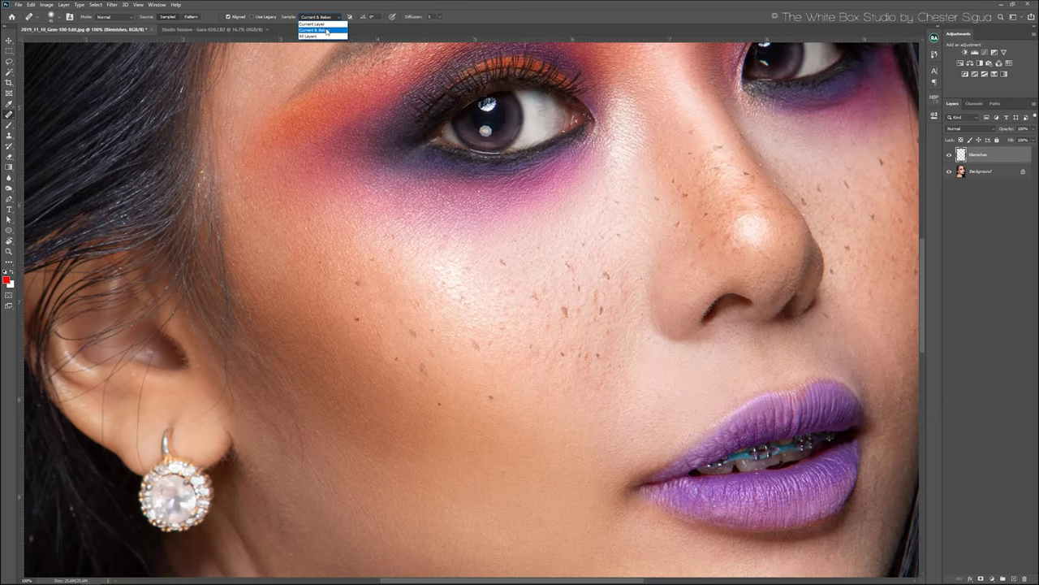
click(326, 31)
- Heal the dark spot on the back of the shoulder using clean skin sampled beside it
key(space)
drag(528, 33, 598, 352)
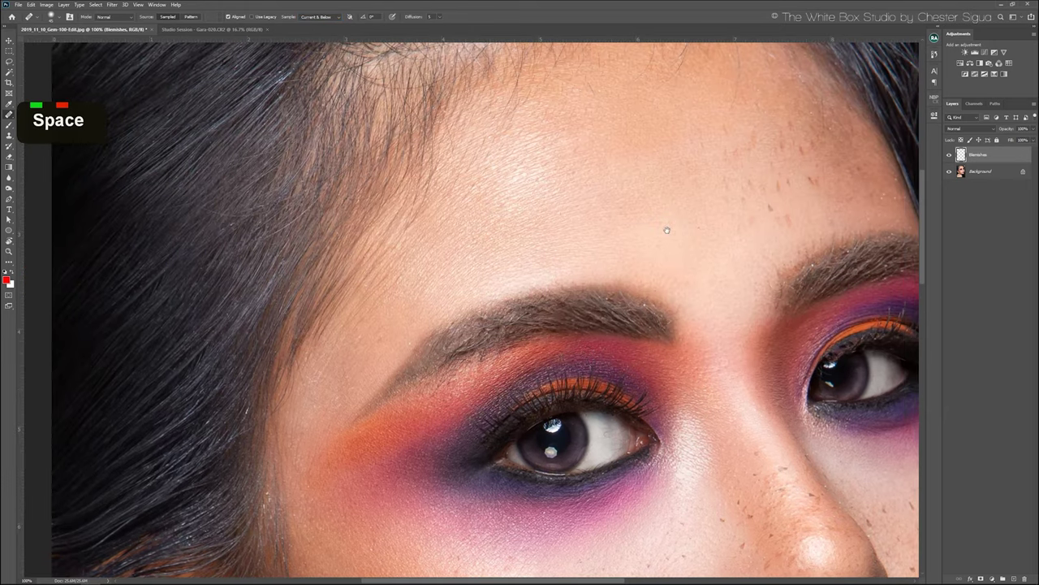
drag(753, 259, 574, 311)
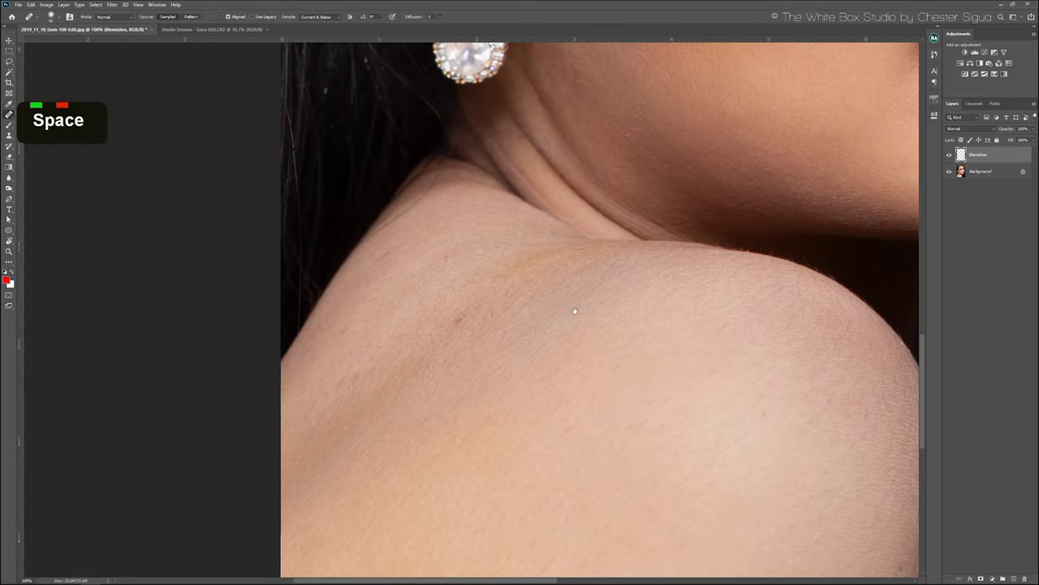
key(alt)
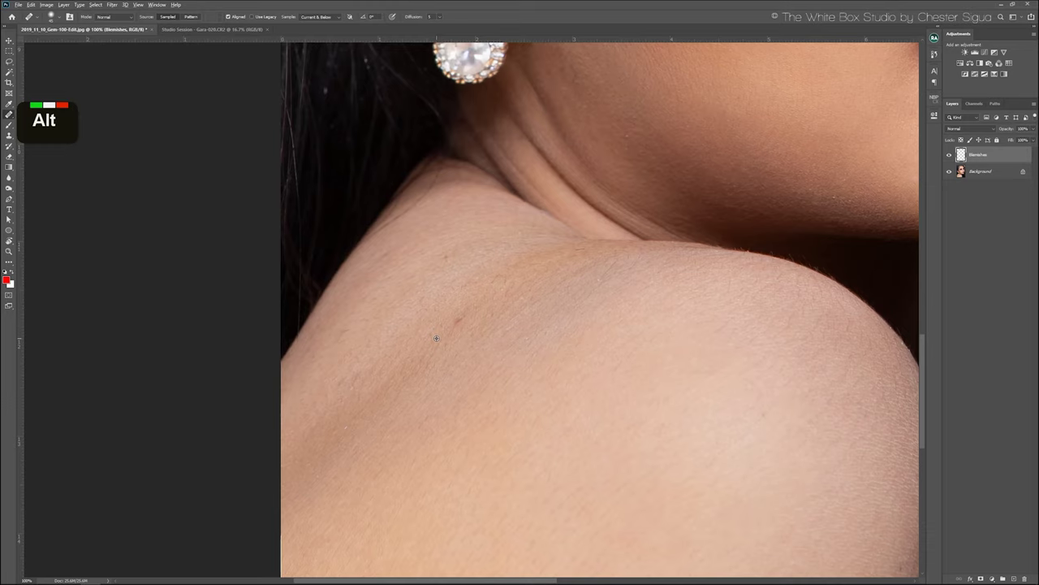
alt+click(436, 338)
click(458, 317)
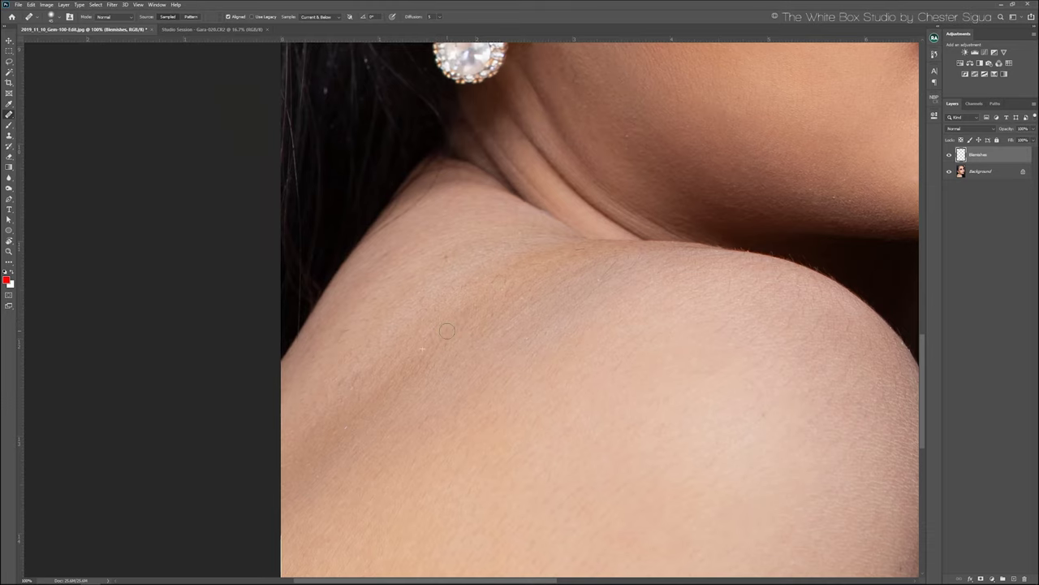
- Heal small blemishes on the lower cheek and jaw, sampling clean skin nearby and leaving the freckles alone
key(space)
drag(448, 331, 487, 311)
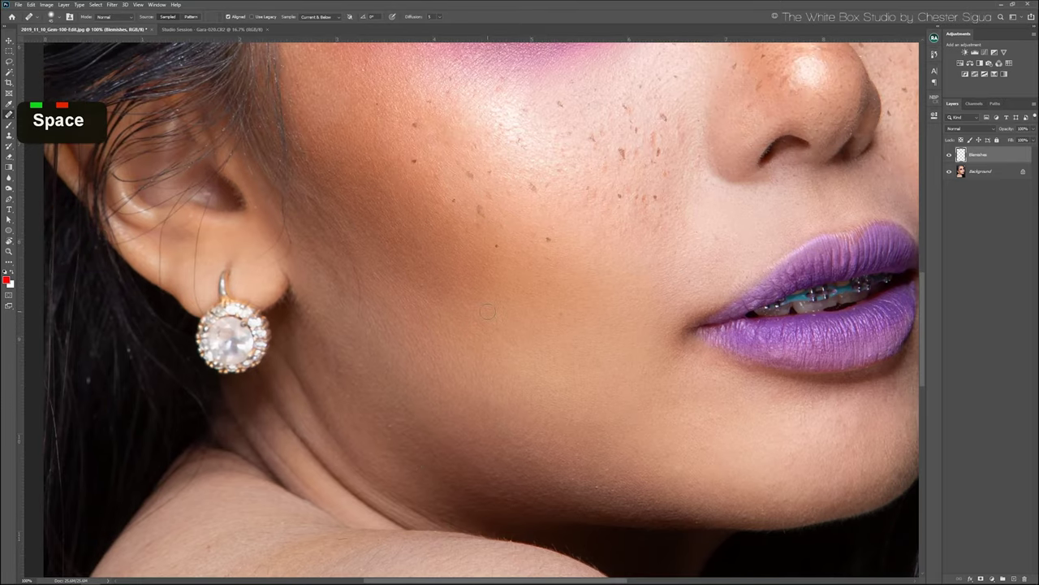
key(alt)
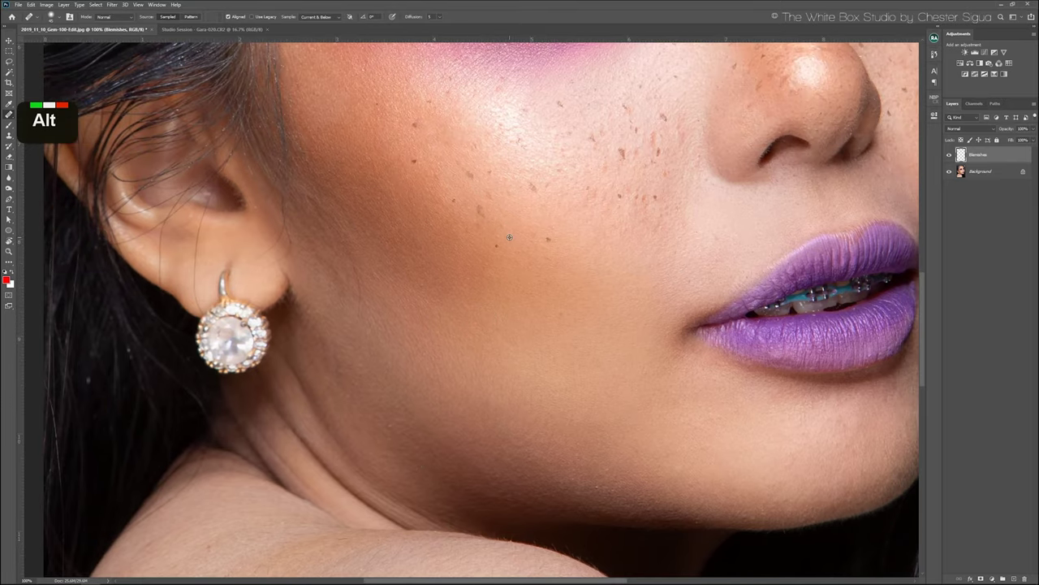
alt+click(509, 236)
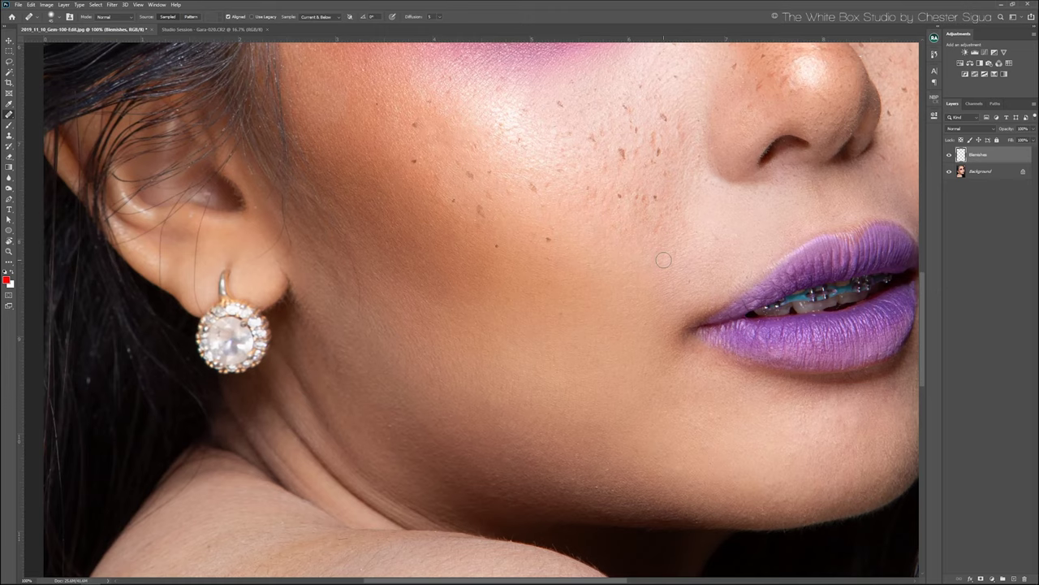
drag(646, 339, 677, 355)
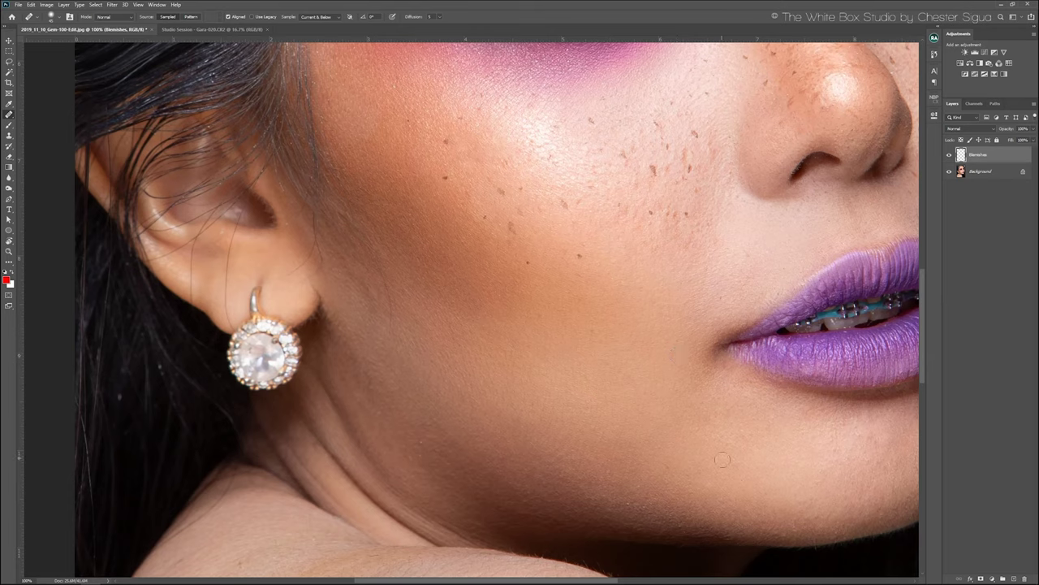
key(alt)
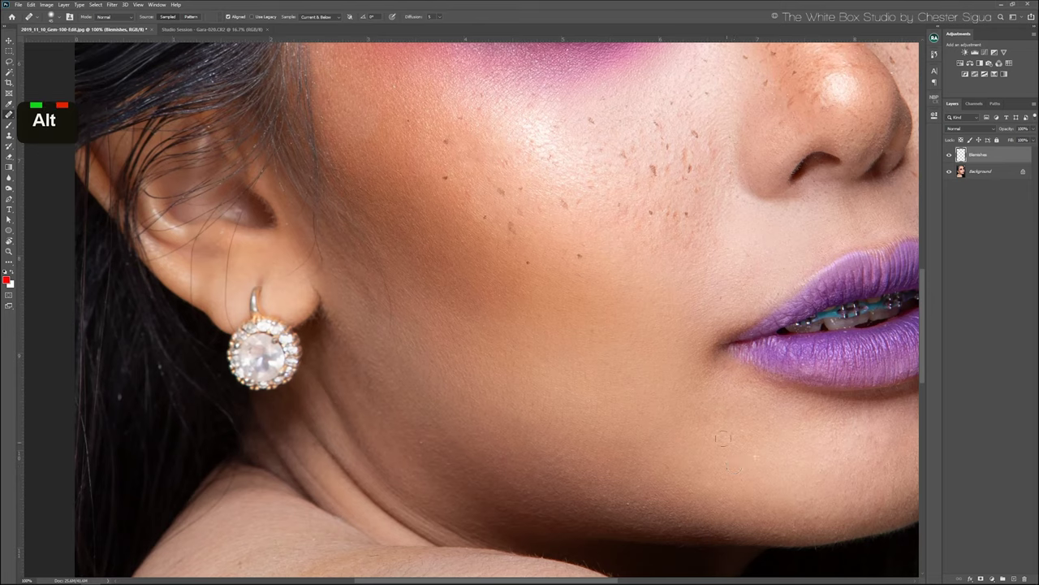
alt+click(777, 437)
alt+click(761, 430)
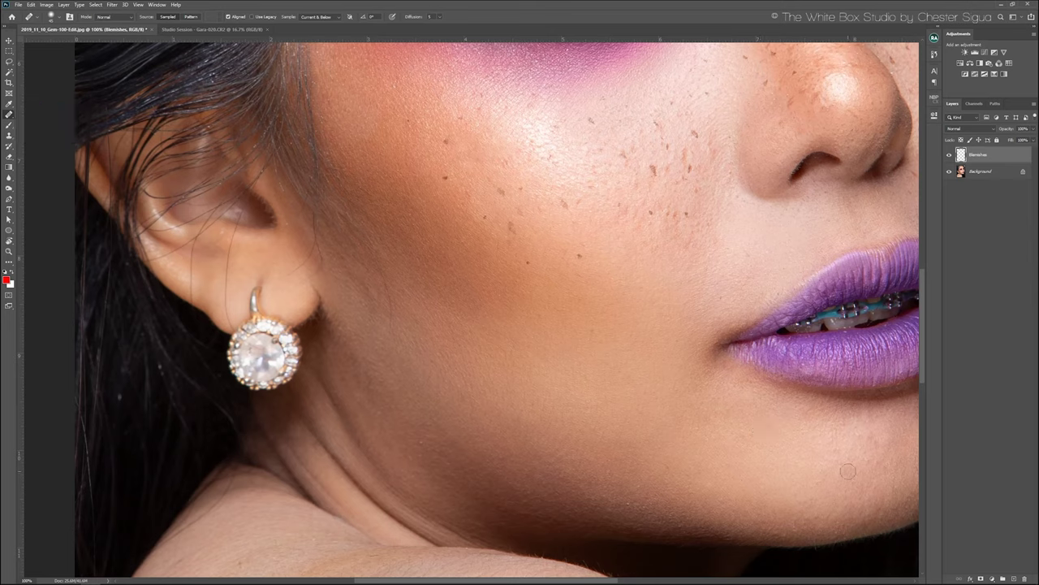
- Heal the small blemishes on the chin below the lips using nearby skin as the source
drag(847, 471, 715, 447)
alt+click(756, 417)
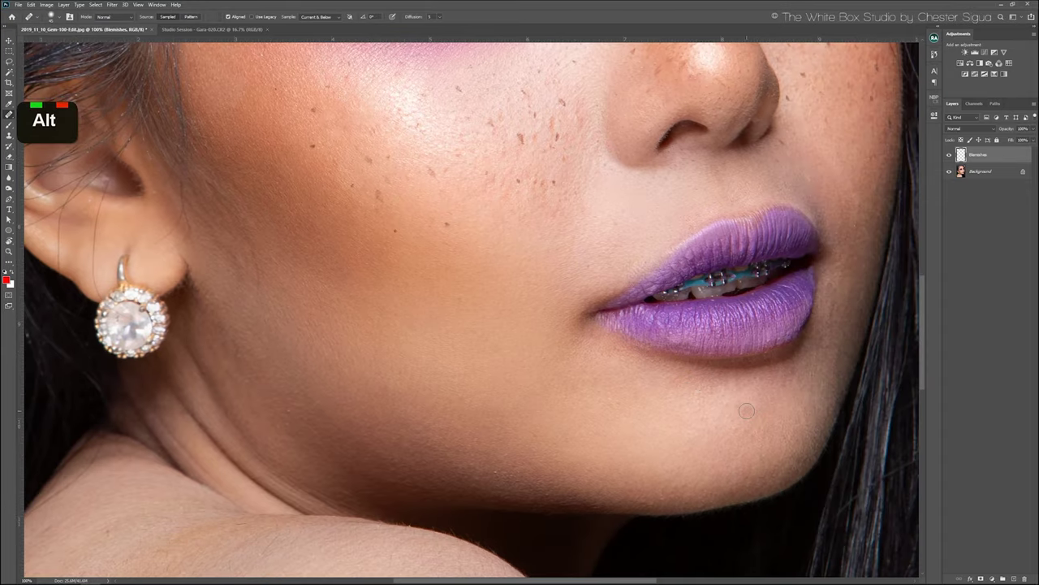
alt+click(673, 411)
alt+click(667, 408)
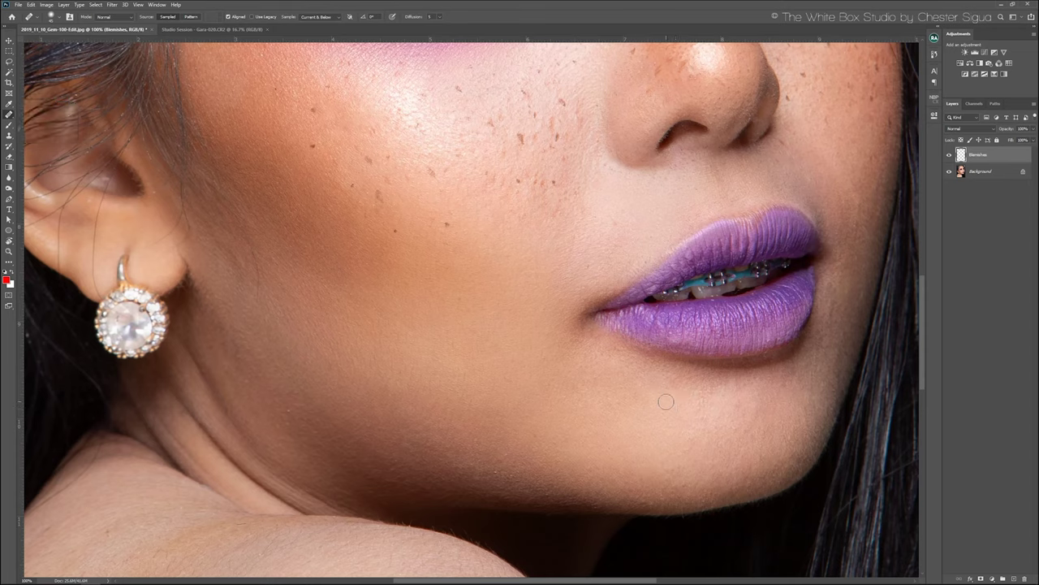
- Compare the face with and without the Blemishes layer
drag(422, 268, 637, 392)
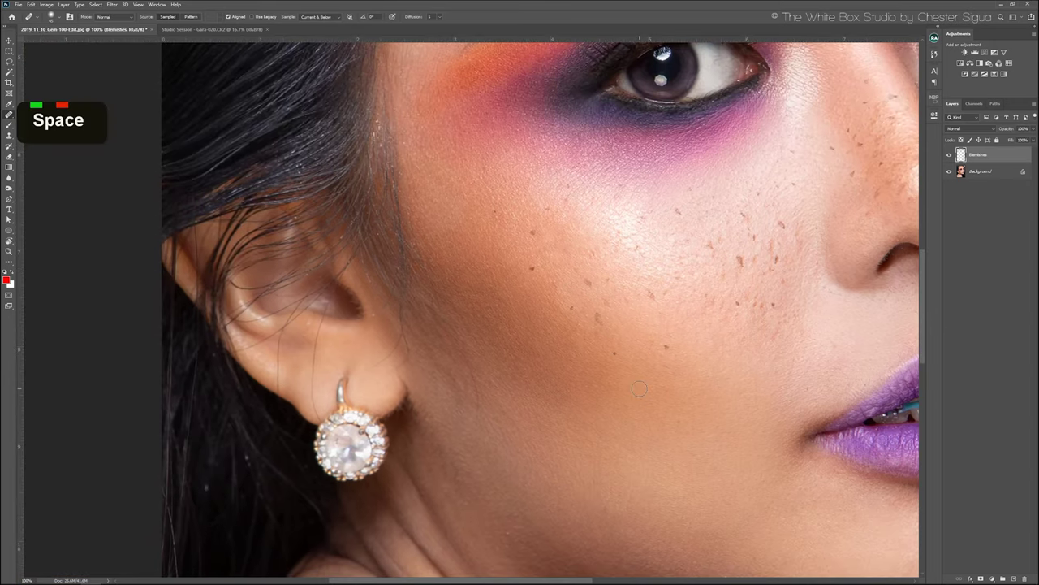
key(ctrl+minus)
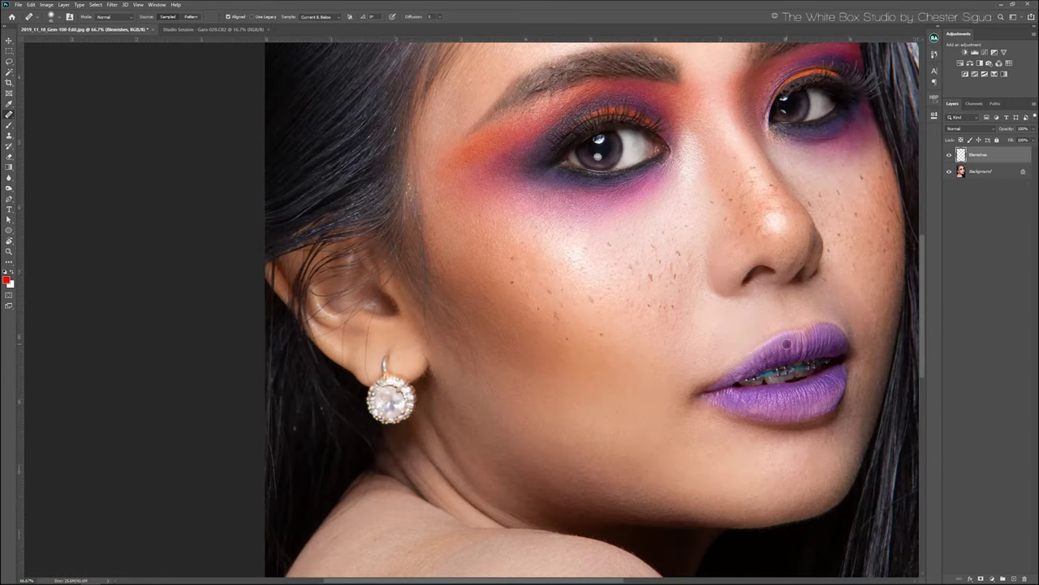
click(949, 154)
click(950, 155)
- Merge the Blemishes layer into the Background and duplicate the Background layer twice
key(ctrl)
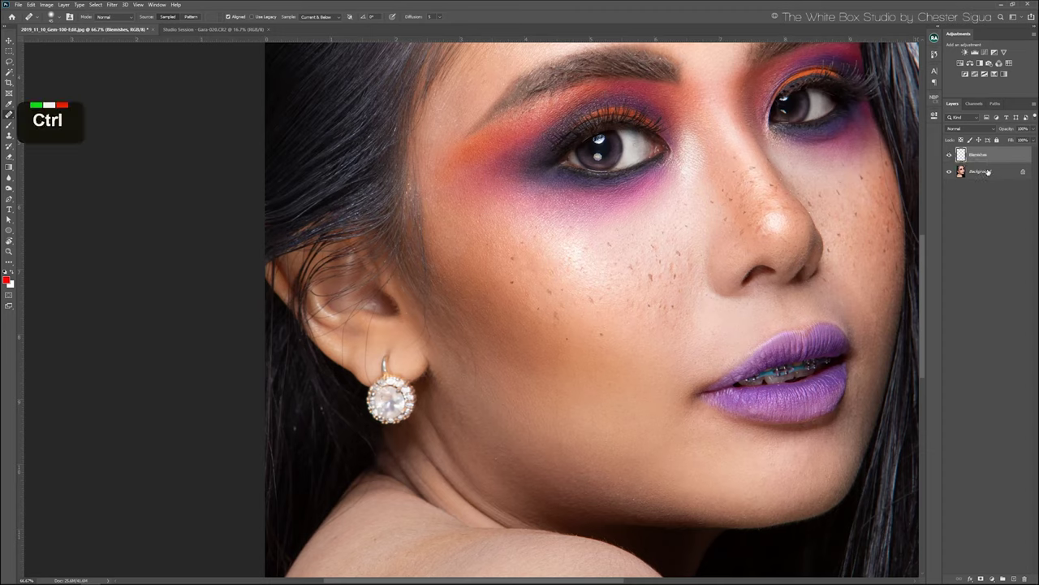
key(ctrl+e)
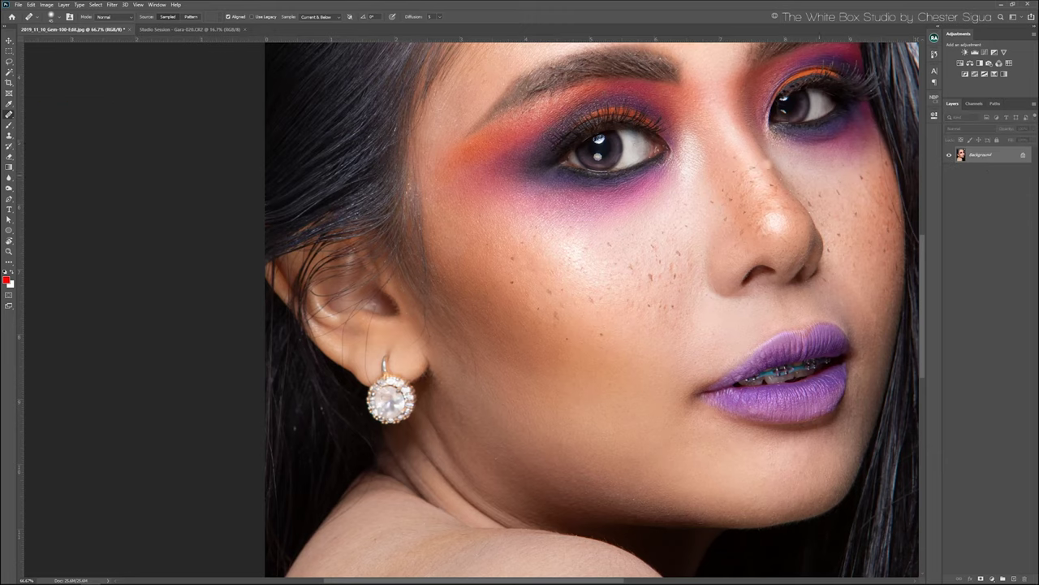
key(ctrl)
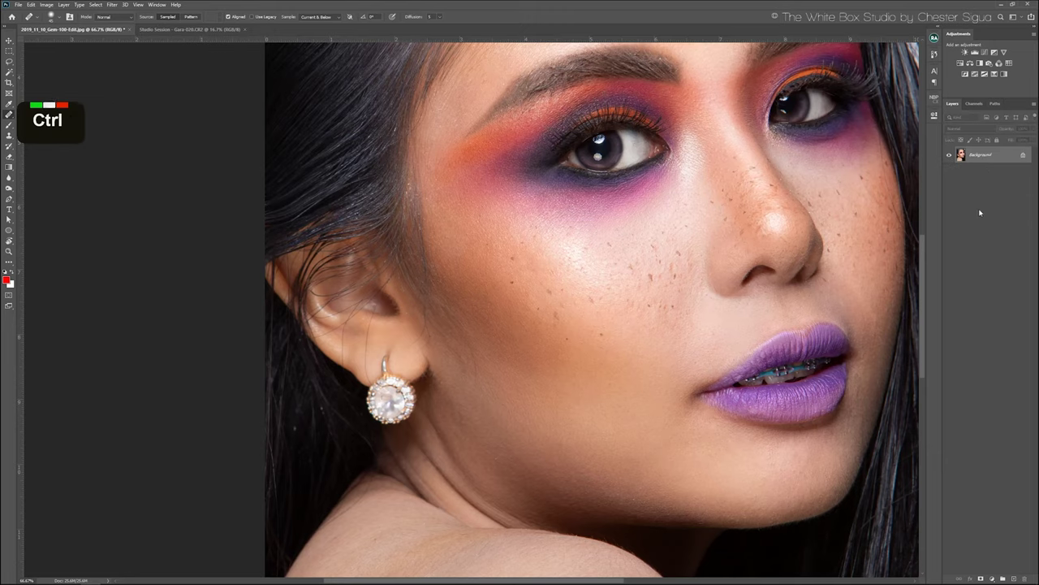
key(ctrl+j)
key(ctrl+j)
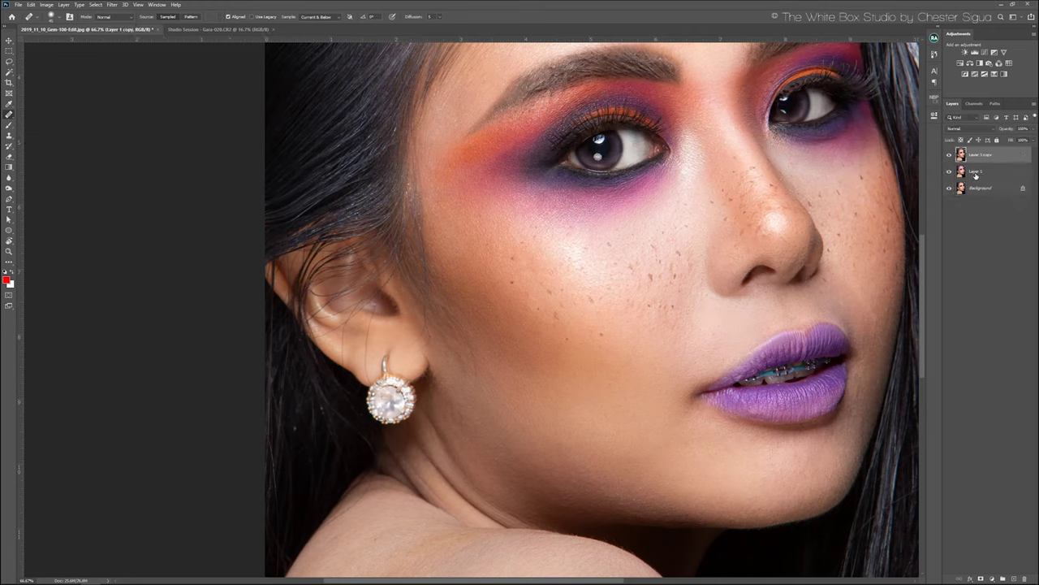
- Rename the lower duplicate layer Color and the upper duplicate layer Texture
double_click(977, 172)
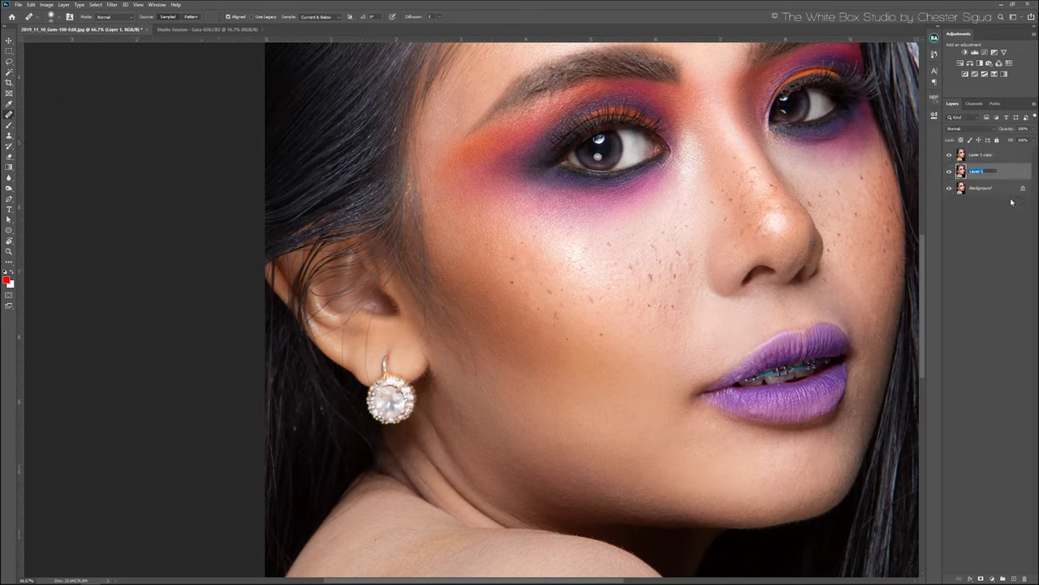
key(shift)
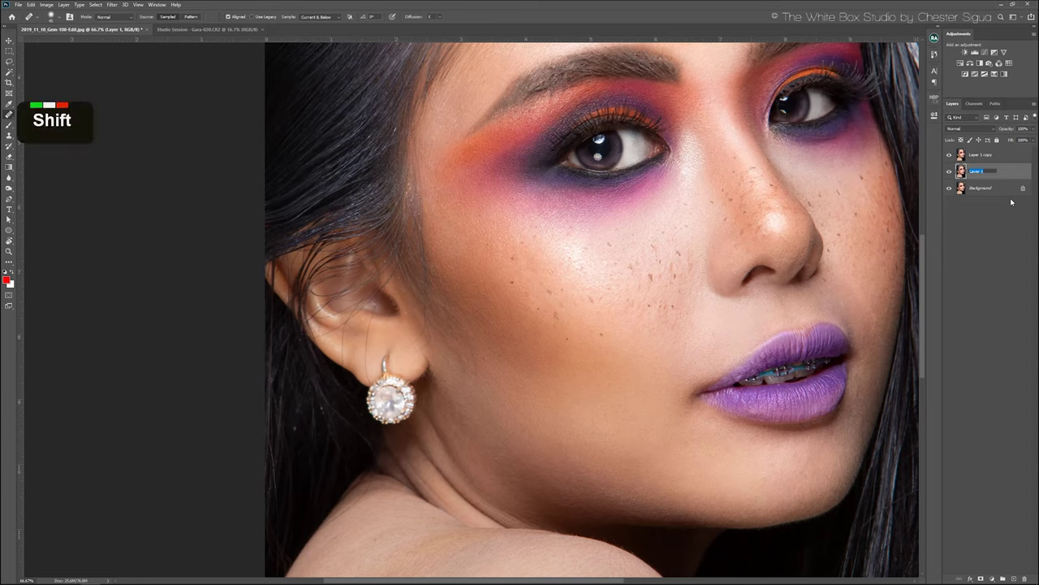
text(Olor)
key(Return)
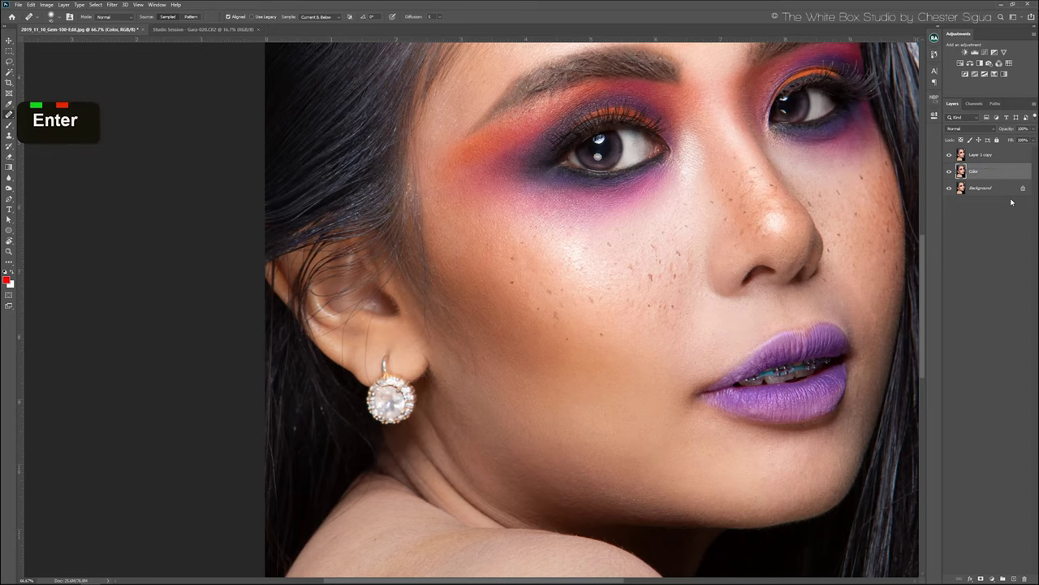
double_click(981, 155)
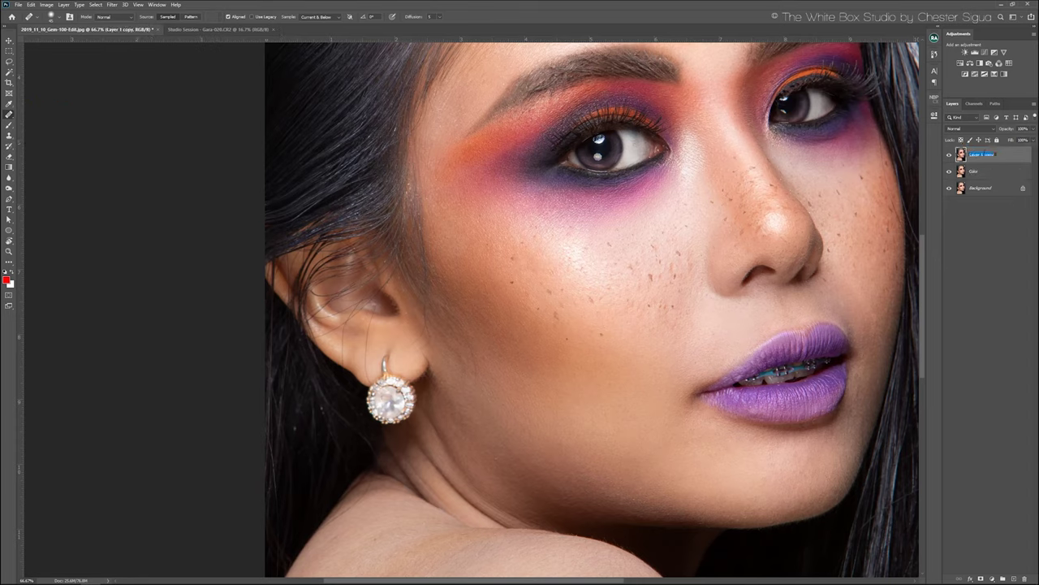
key(shift)
text(T)
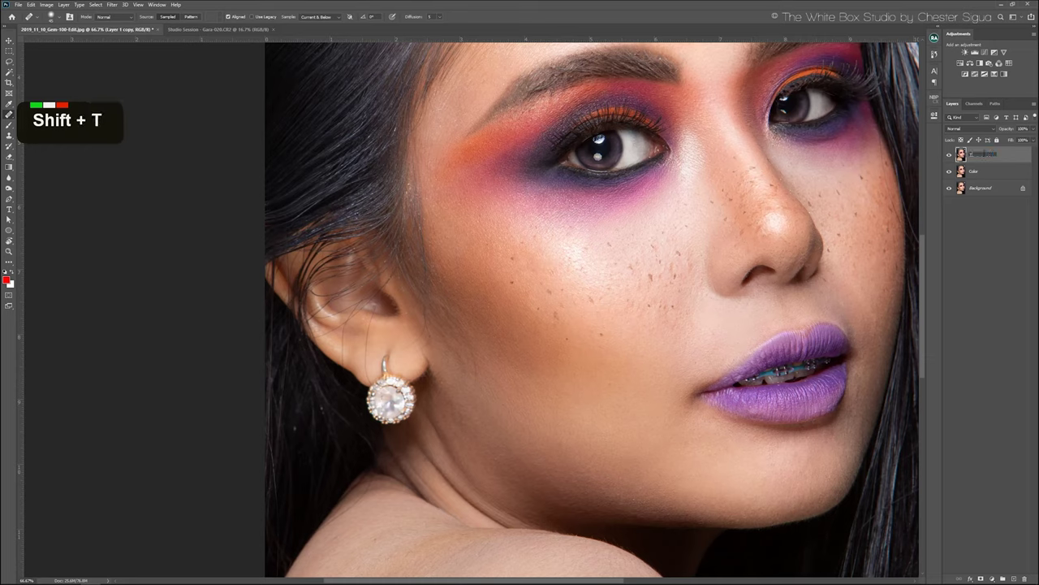
text(exture)
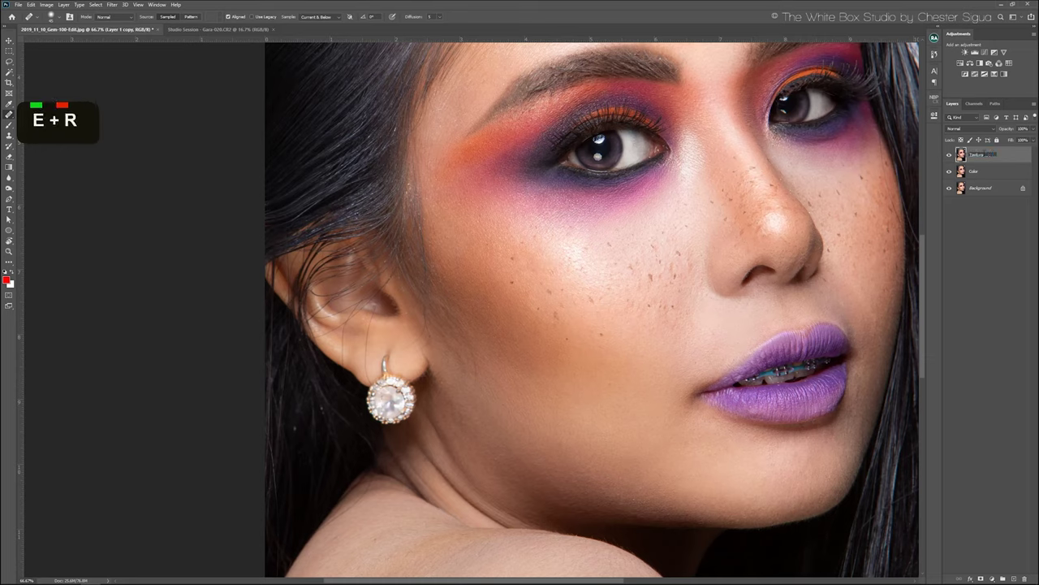
key(Return)
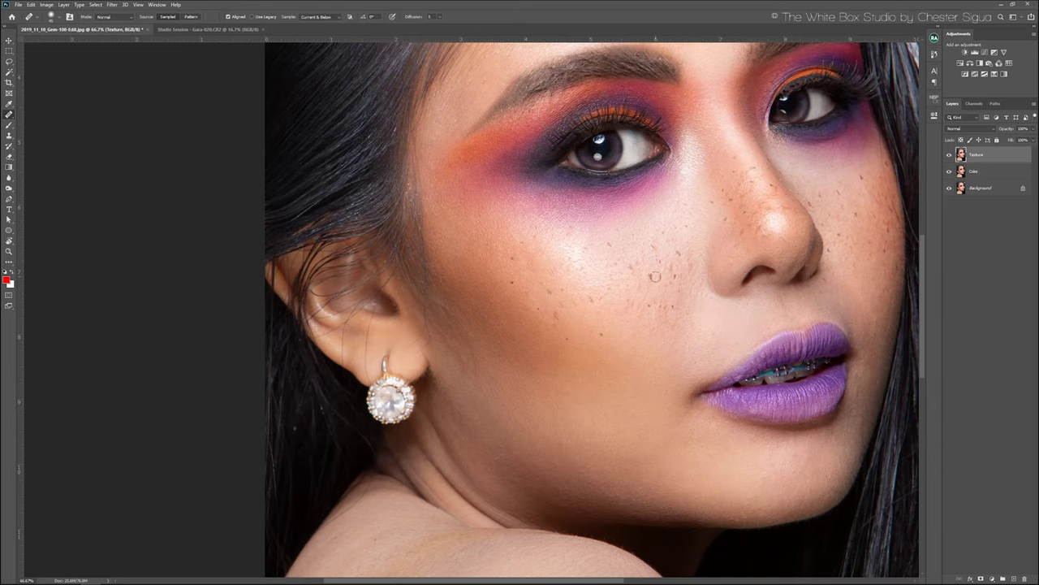
- Paint a broad red wave and a finer jagged red line across the face on a new layer, and delete that layer
key(ctrl+shift+alt+n)
key(b)
mouse_move(479, 364)
mouse_down()
mouse_move(484, 336)
mouse_move(607, 355)
mouse_move(830, 278)
mouse_move(867, 355)
mouse_up()
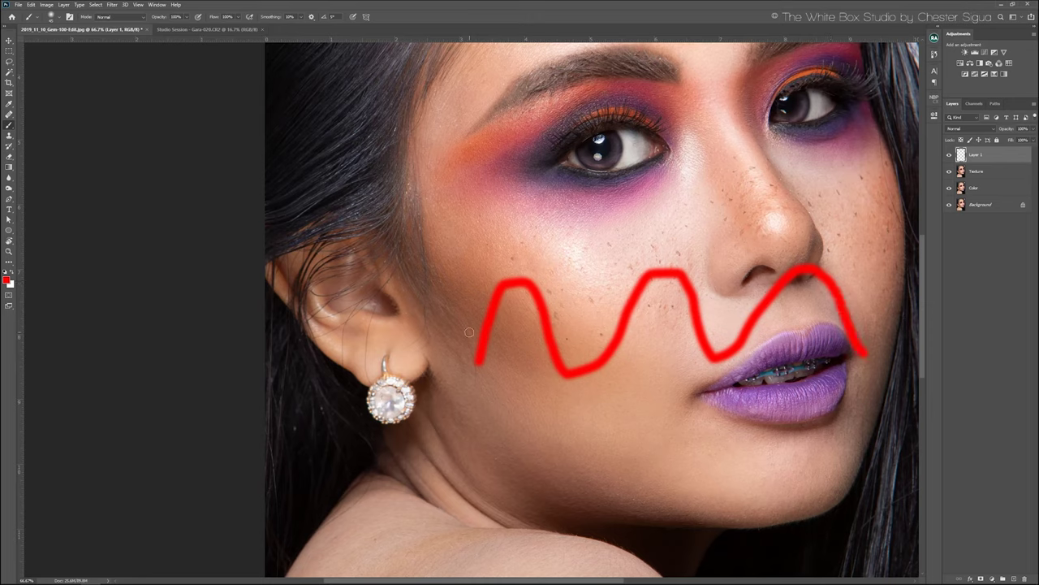
mouse_move(470, 332)
mouse_down()
mouse_move(565, 321)
mouse_move(707, 329)
mouse_move(840, 313)
mouse_up()
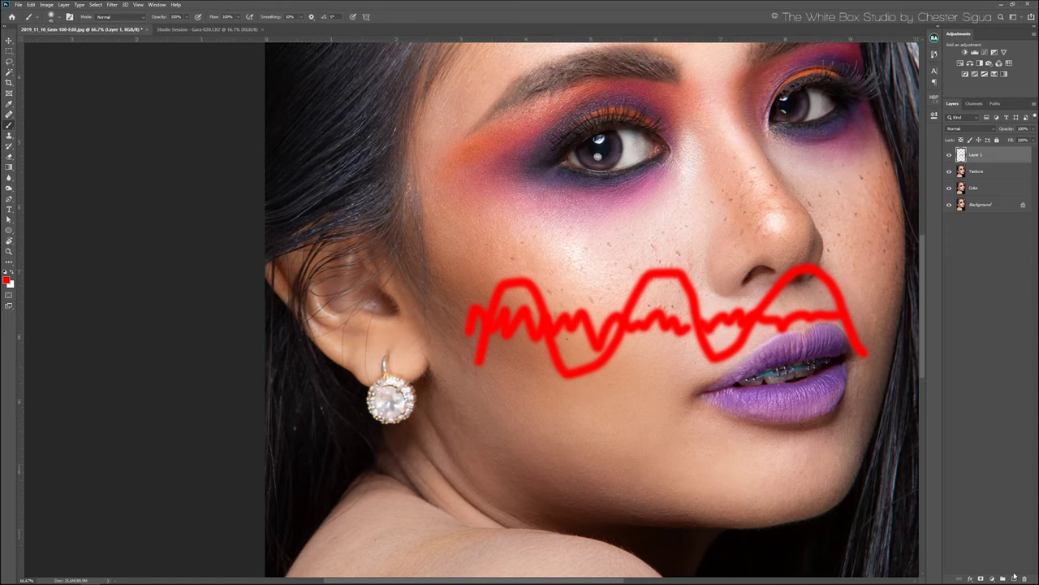
click(1024, 578)
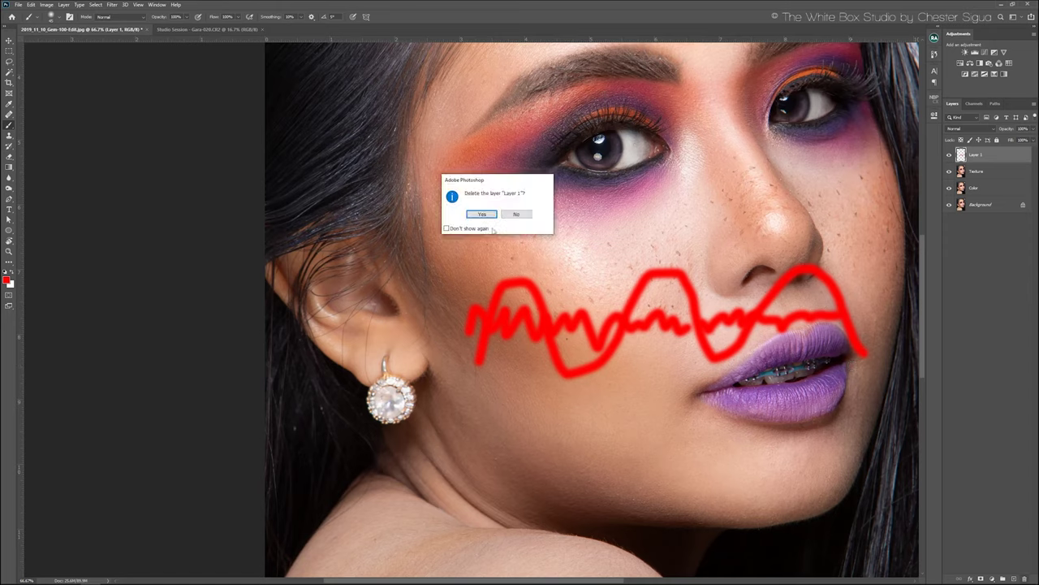
key(Return)
- Draw a red arrow across the cheek and a small jagged red line under the eye, and undo both markings
key(ctrl+minus)
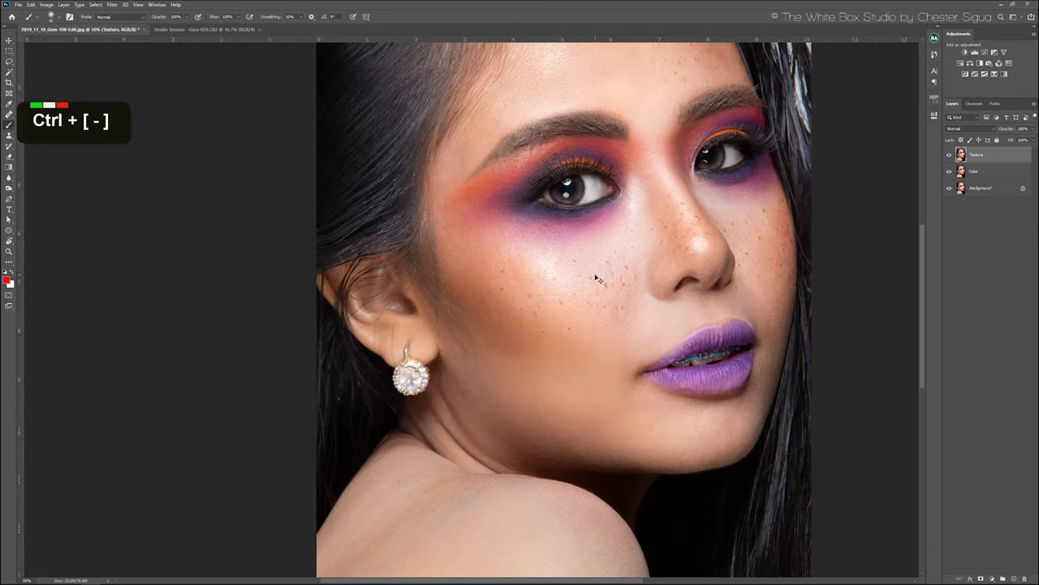
key(ctrl+minus)
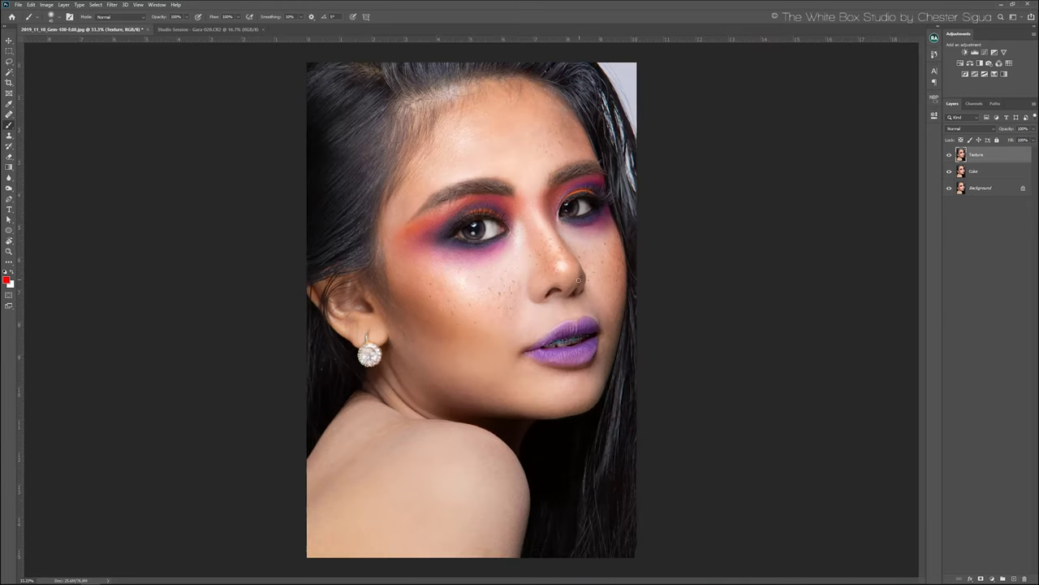
key(ctrl)
mouse_move(514, 243)
mouse_down()
mouse_move(425, 320)
mouse_move(461, 318)
mouse_up()
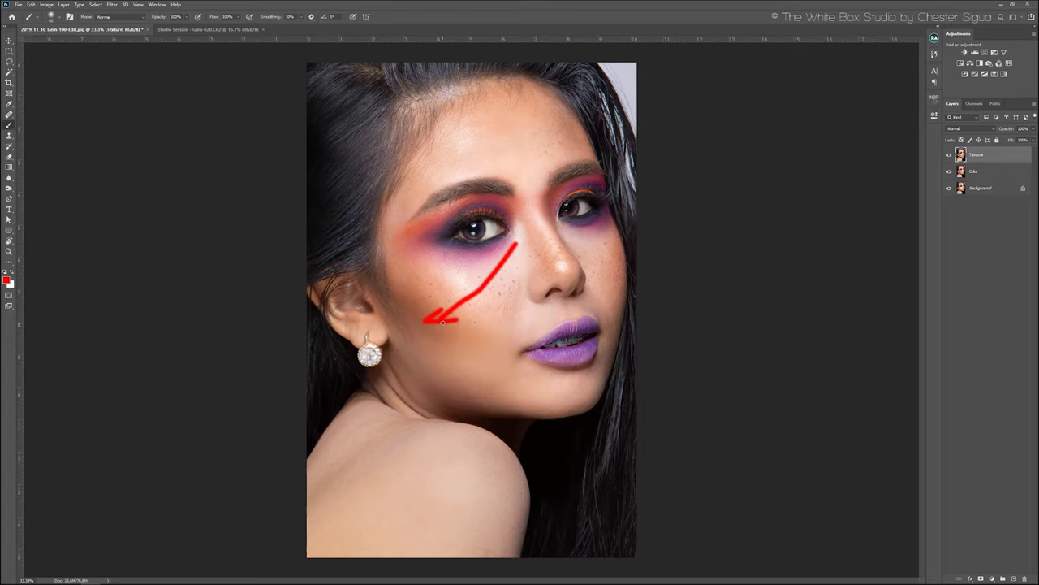
key(ctrl+1)
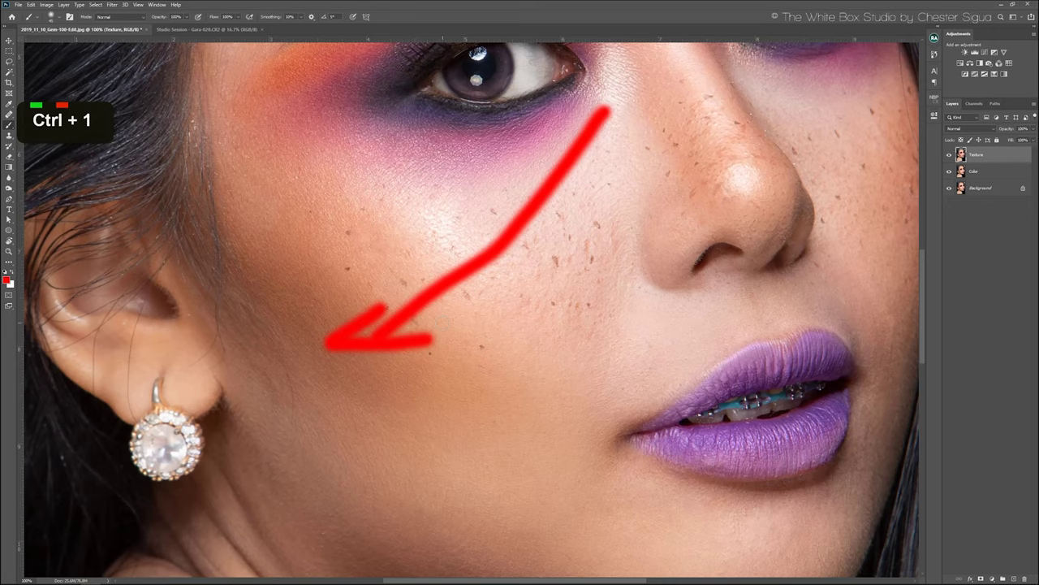
key(ctrl+plus)
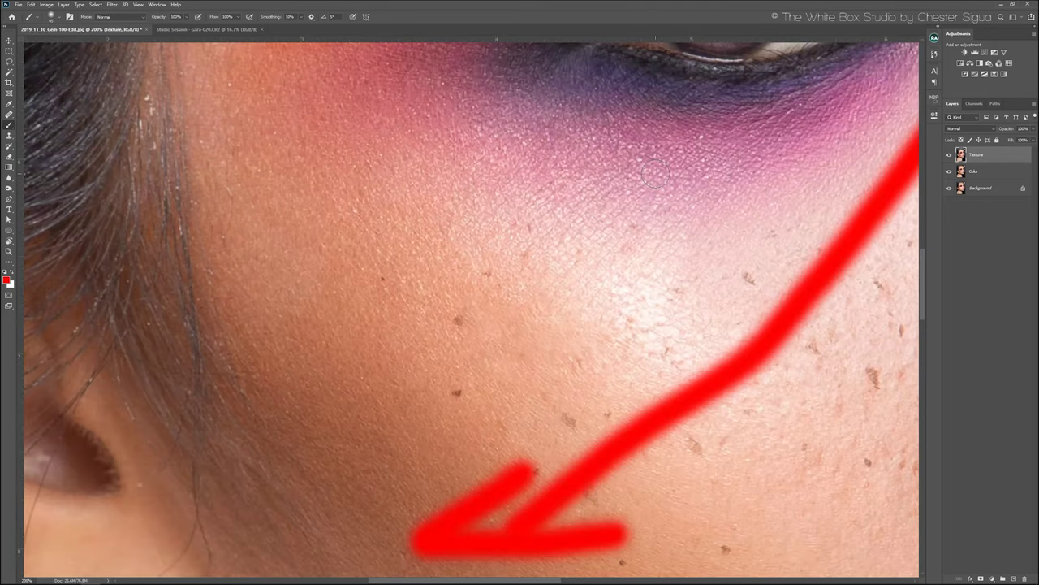
key(bracketleft)
drag(644, 173, 754, 167)
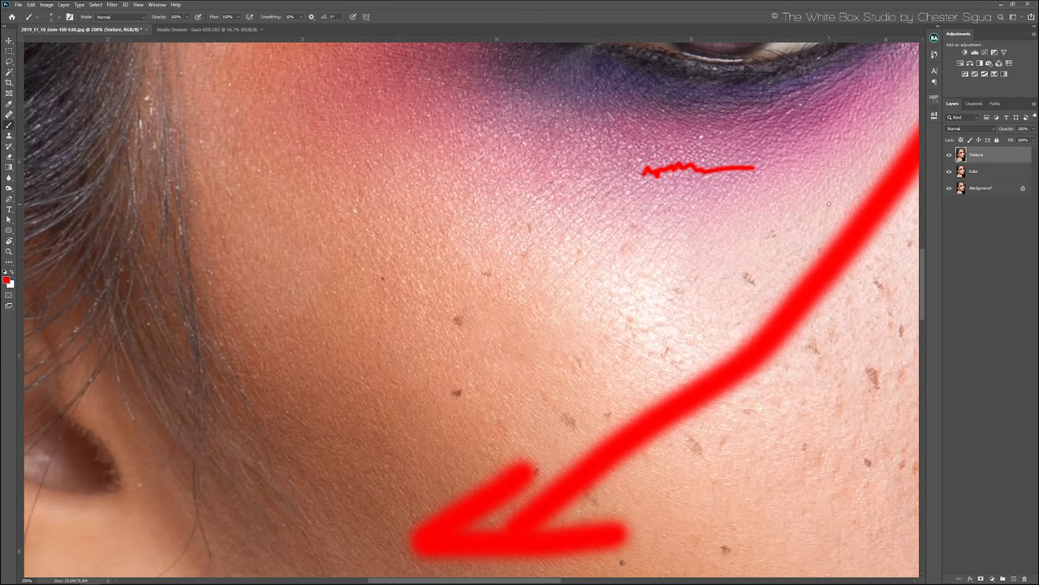
key(ctrl+z)
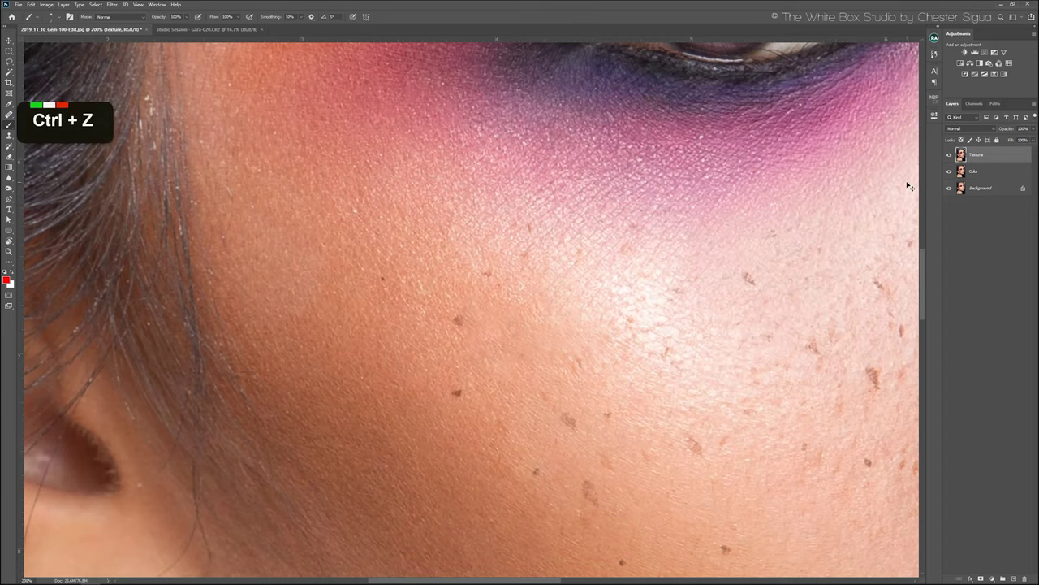
- Rename the Color layer to Color (LF) and the Texture layer to Texture (HF)
key(ctrl+minus)
key(ctrl+minus)
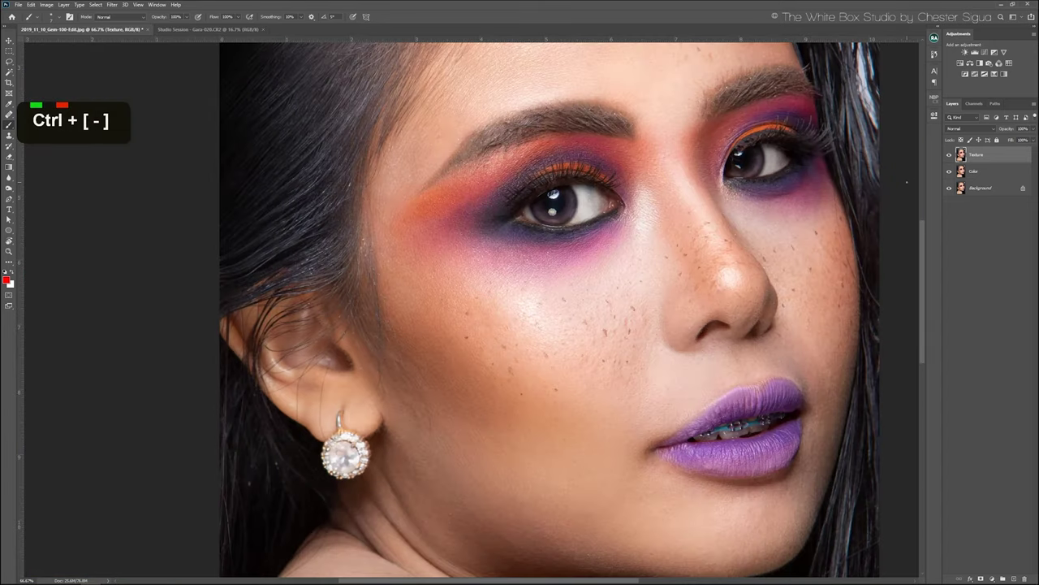
double_click(982, 154)
key(shift)
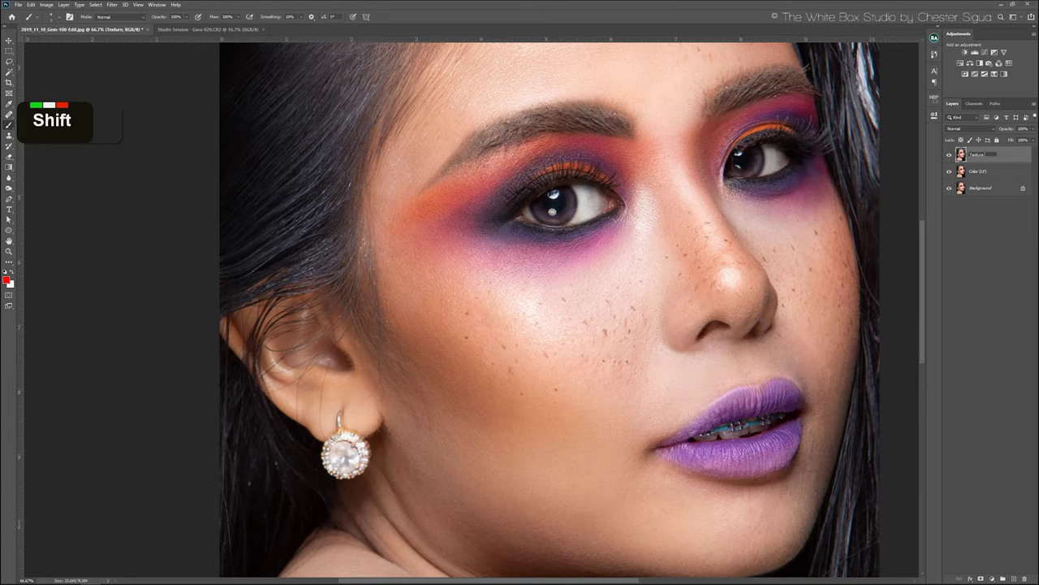
text((HF))
key(Return)
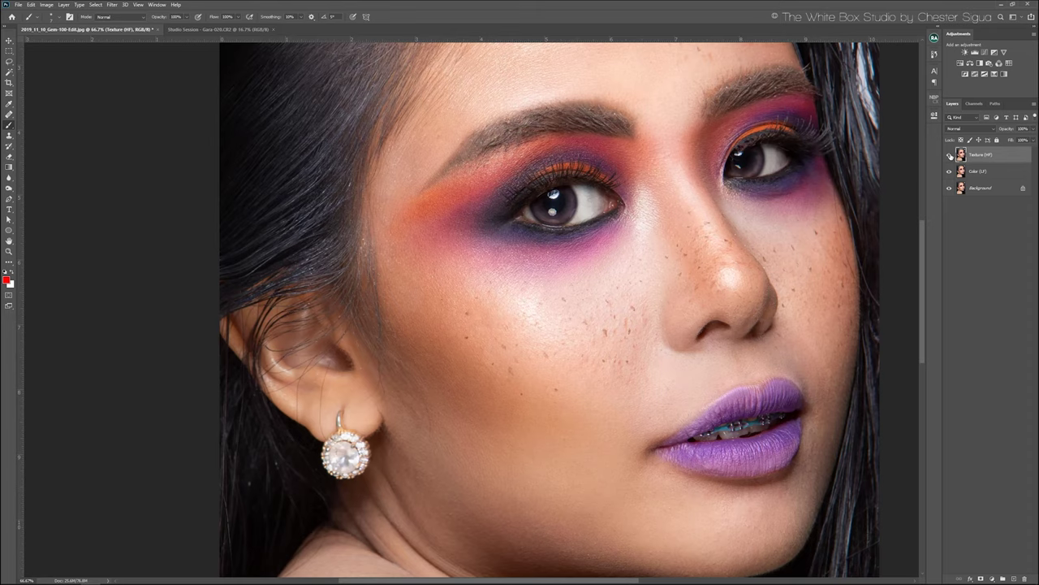
- Hide the Texture (HF) layer and make the Color (LF) layer active
click(950, 155)
click(979, 171)
key(ctrl+plus)
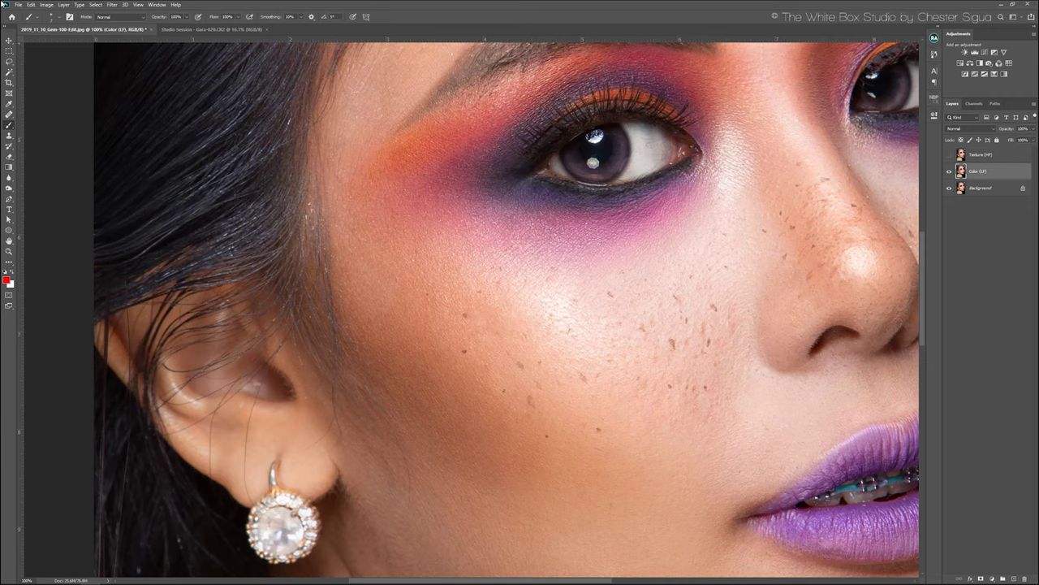
- Apply a Gaussian Blur with a radius of about 6 pixels to the Color (LF) layer to blur away the skin texture
click(112, 4)
mouse_move(122, 96)
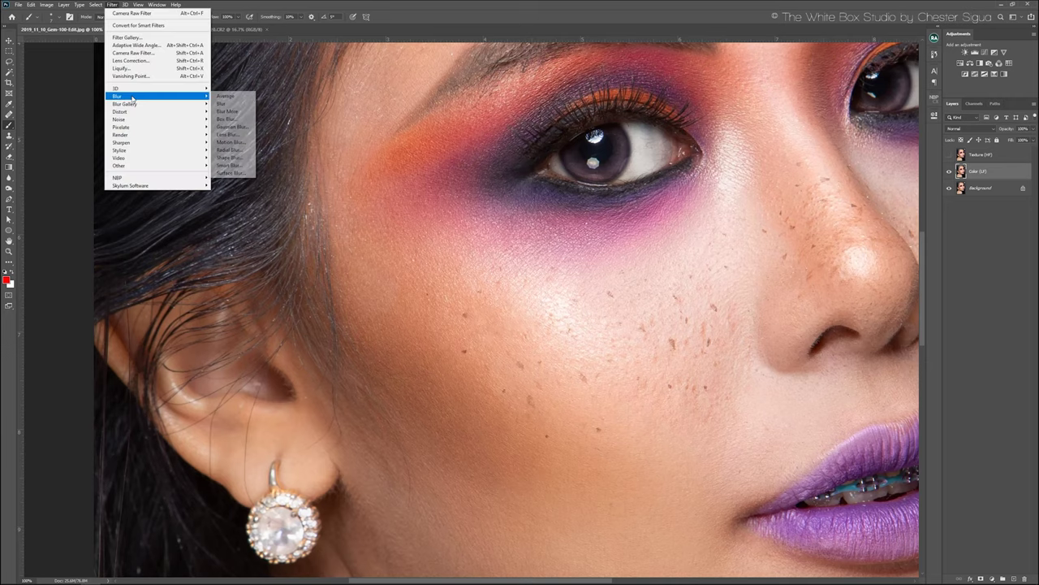
click(231, 127)
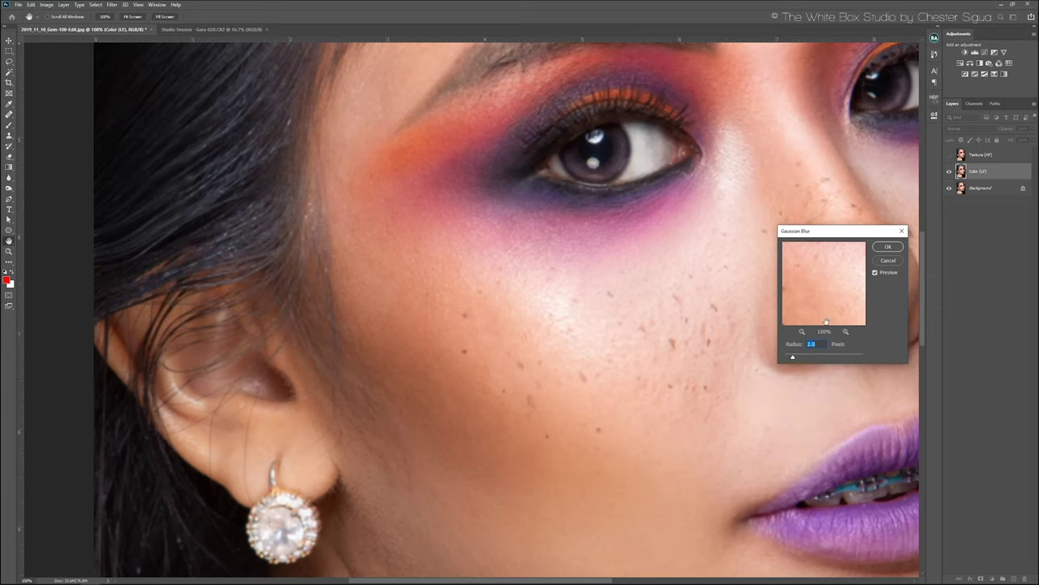
drag(794, 358, 807, 355)
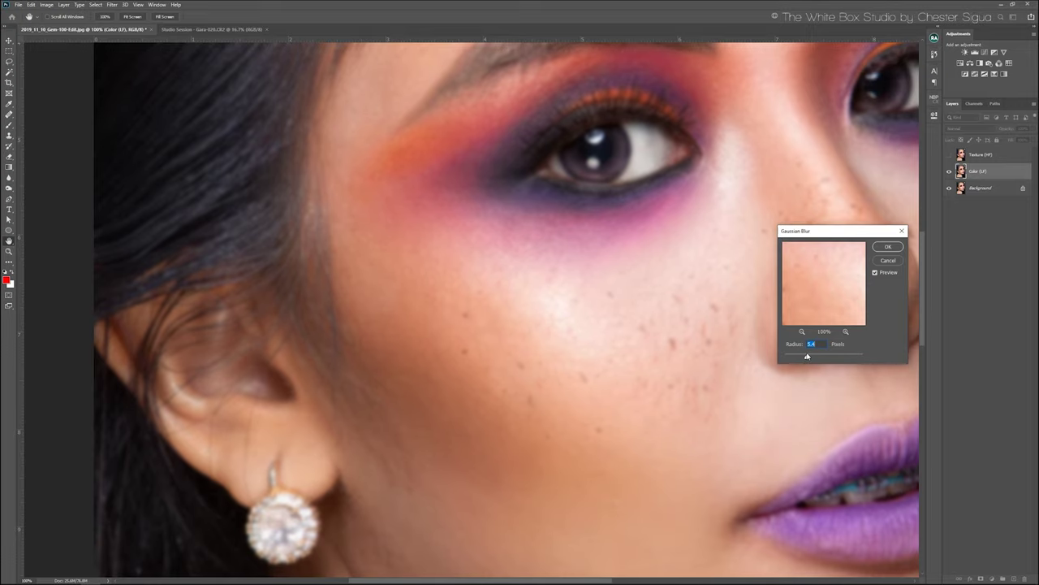
drag(808, 355, 839, 358)
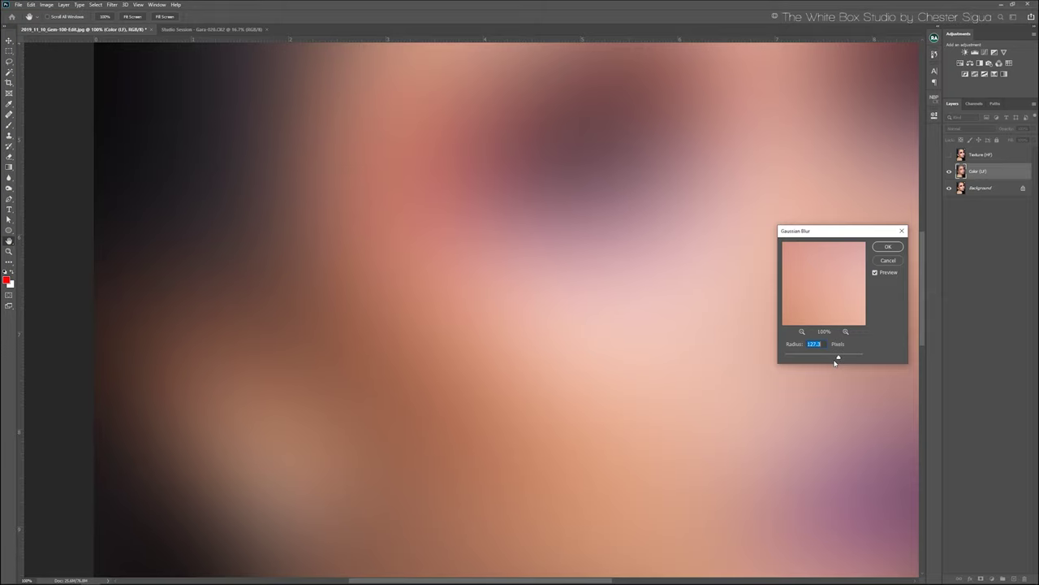
drag(838, 357, 808, 359)
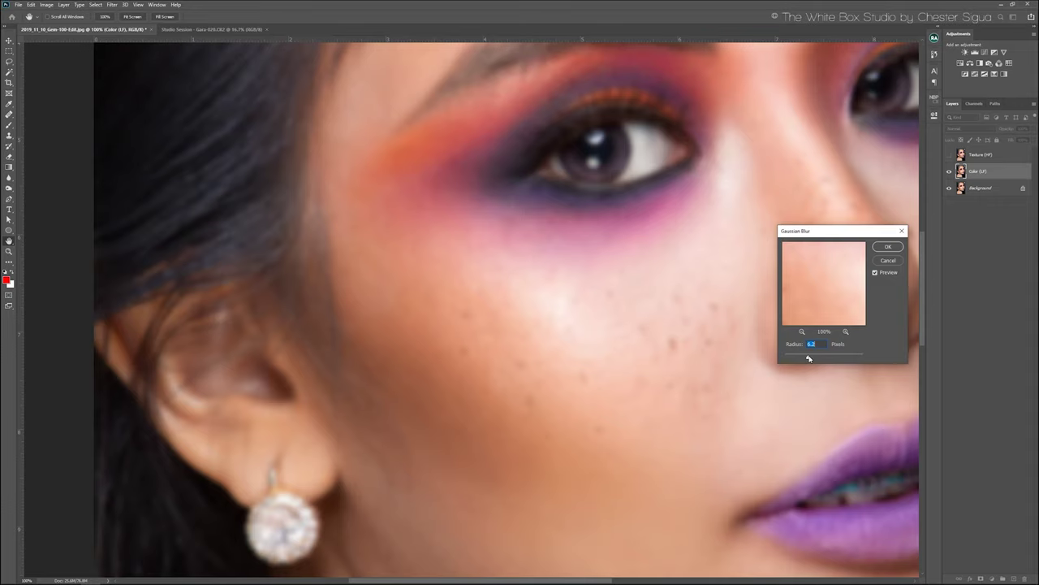
drag(809, 358, 806, 362)
drag(806, 358, 808, 358)
click(888, 249)
- Make the Texture (HF) layer active and visible again
key(b)
click(960, 155)
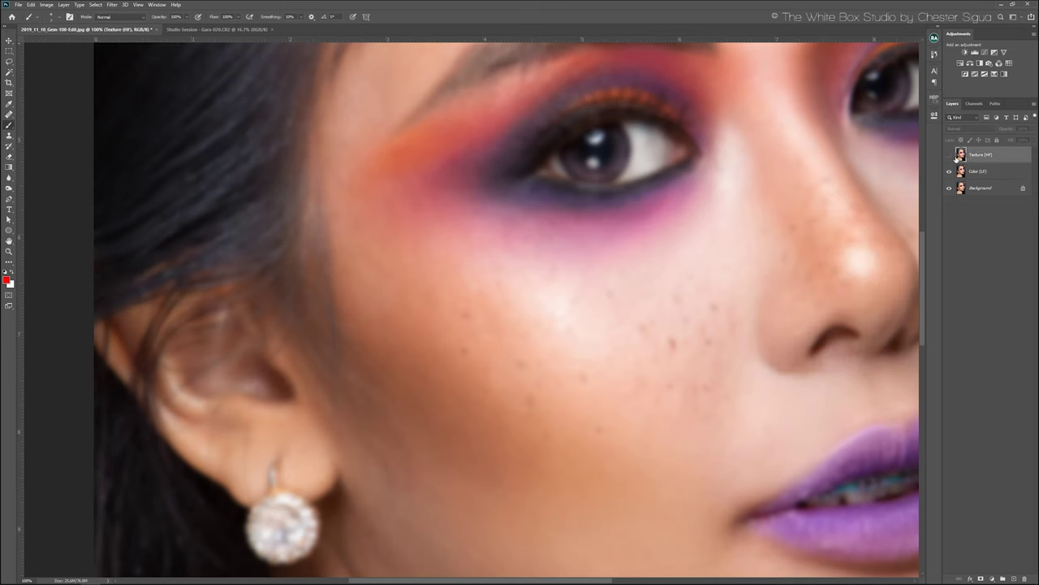
click(949, 155)
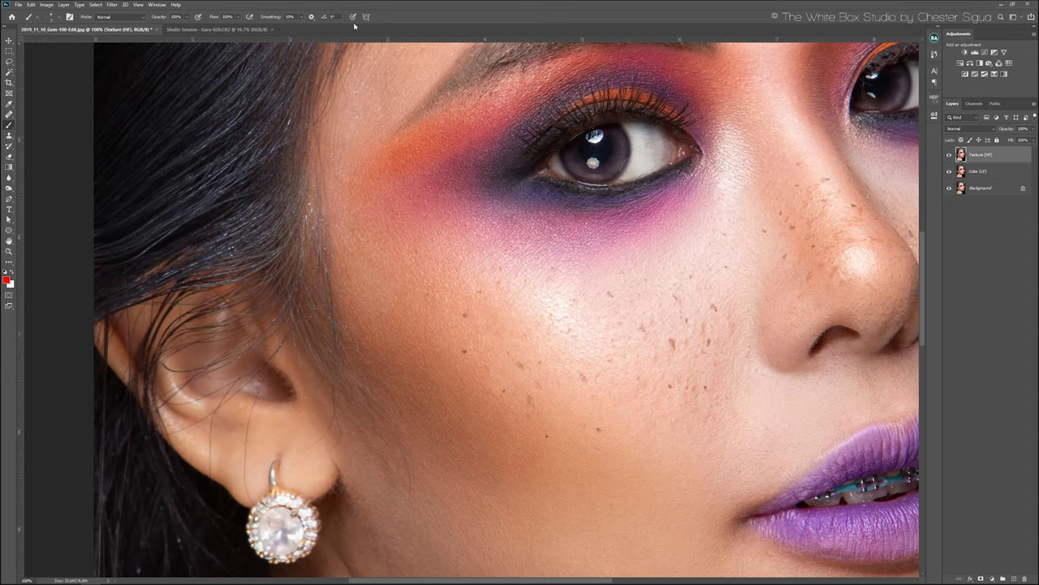
- Start Apply Image on the Texture (HF) layer with Color (LF) as the source layer
click(46, 4)
click(59, 123)
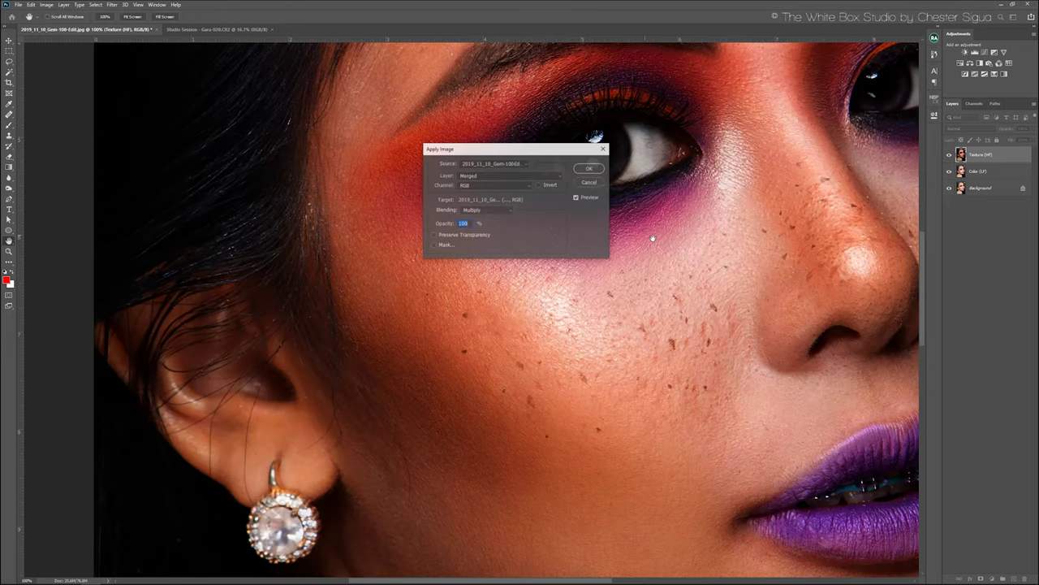
drag(482, 152, 748, 249)
click(761, 272)
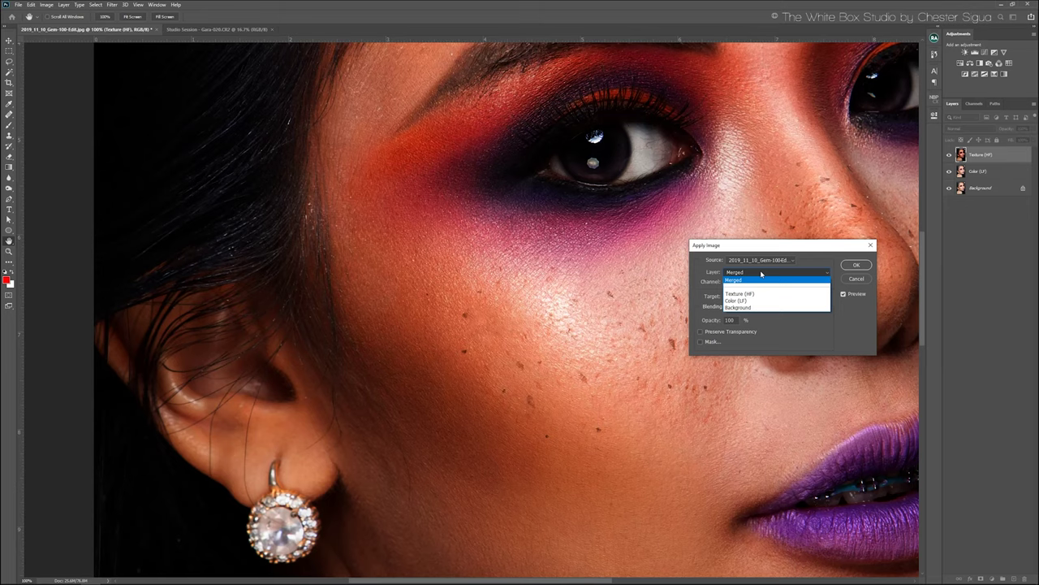
click(761, 274)
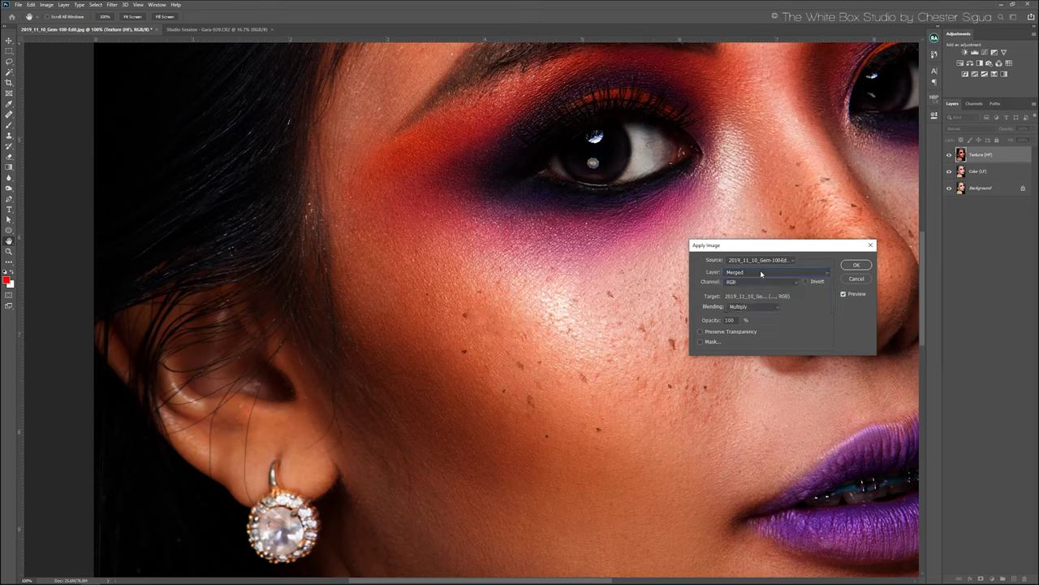
click(761, 274)
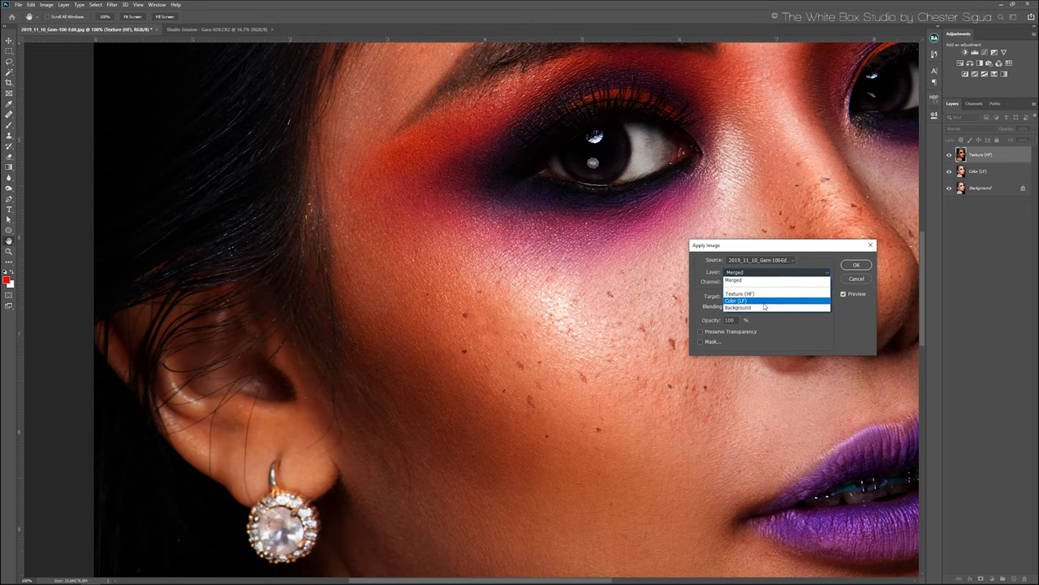
click(764, 301)
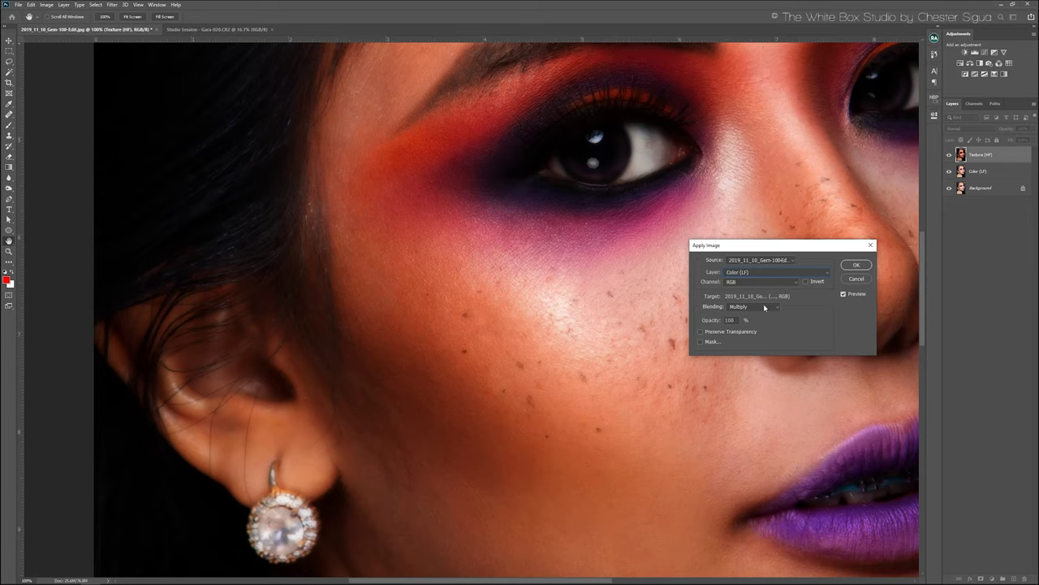
- Set the Apply Image blending to Subtract with scale 2 and offset 128, and apply it to the Texture (HF) layer
click(764, 307)
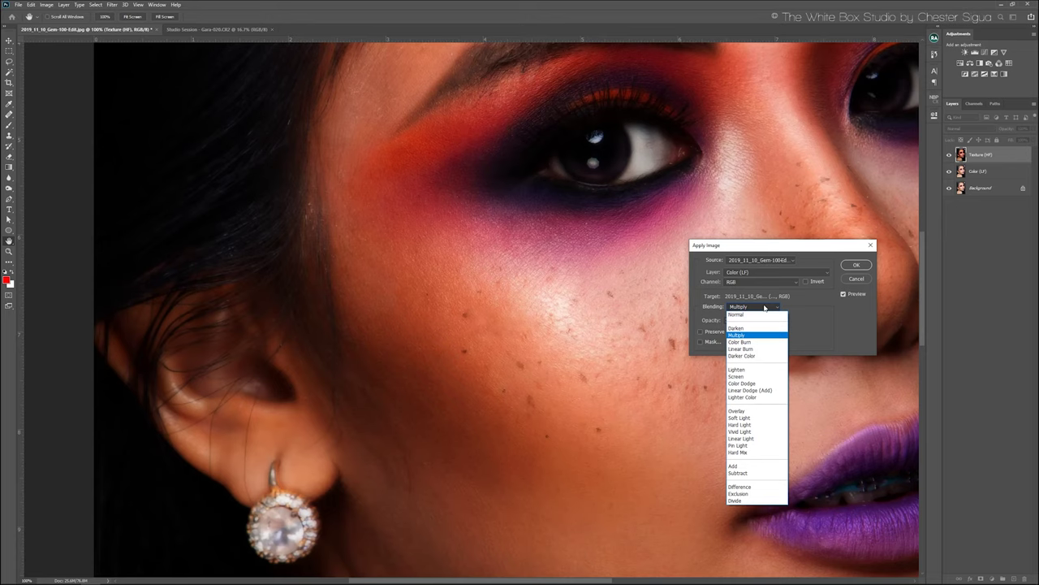
click(738, 473)
click(807, 320)
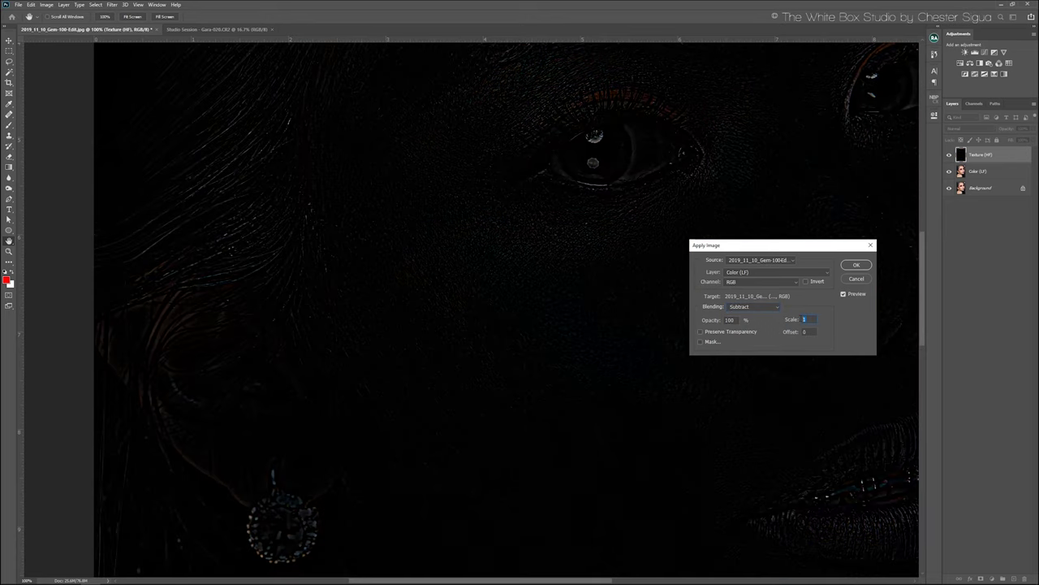
text(2)
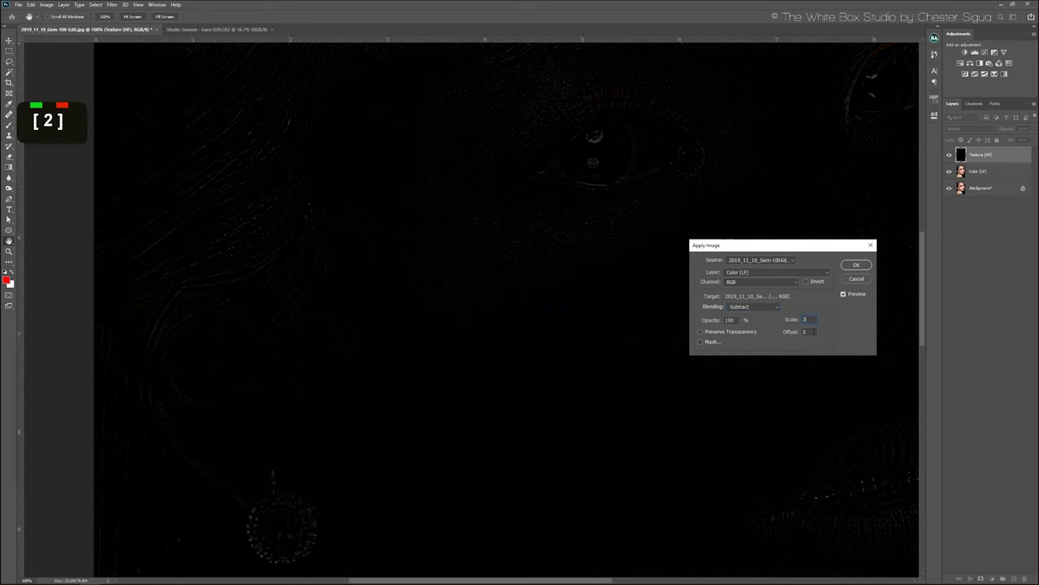
key(Tab)
text(128)
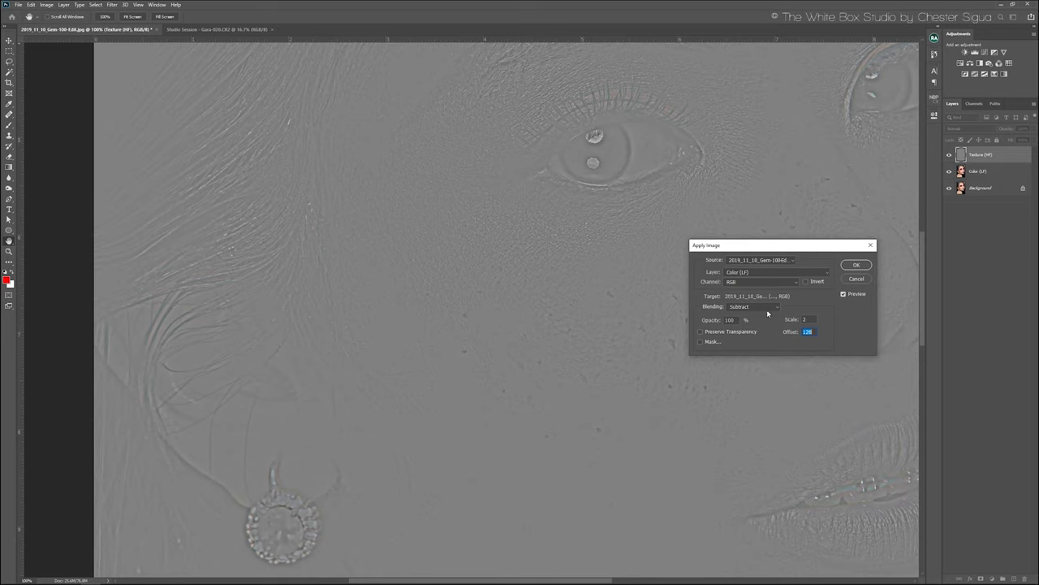
text(128)
key(Return)
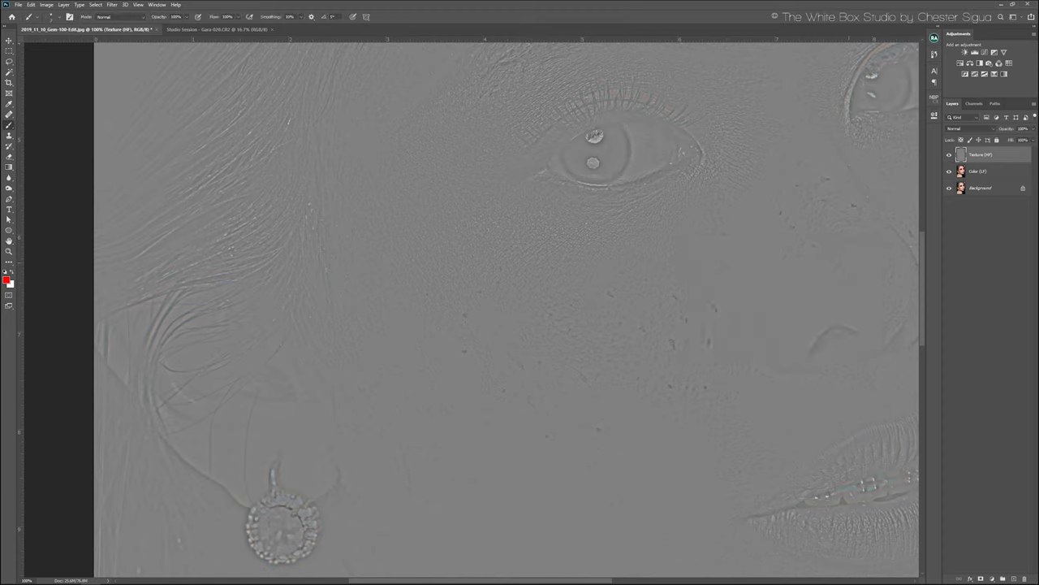
- Set the Texture (HF) layer's blend mode to Linear Light
click(984, 132)
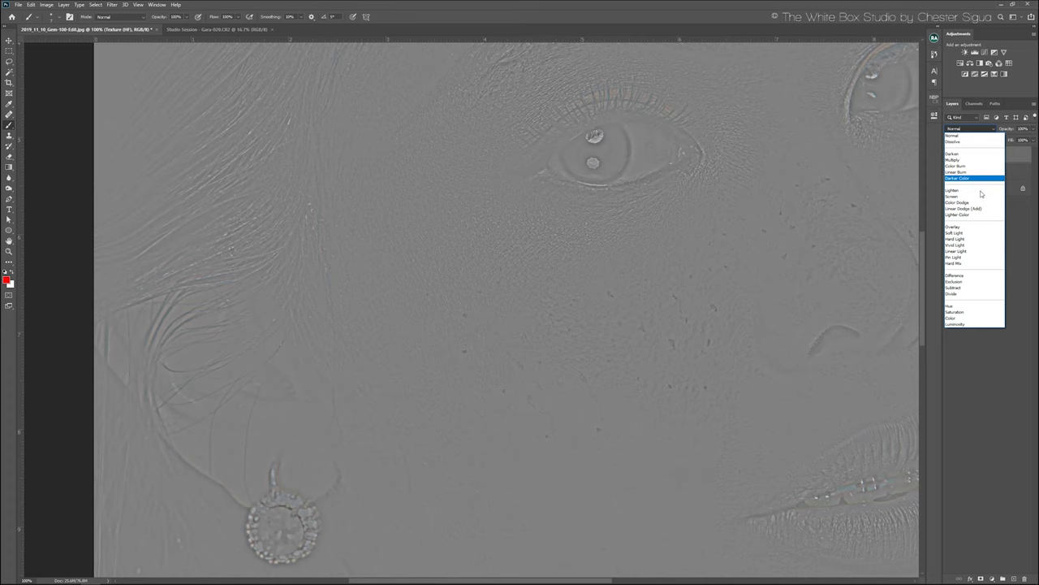
click(986, 251)
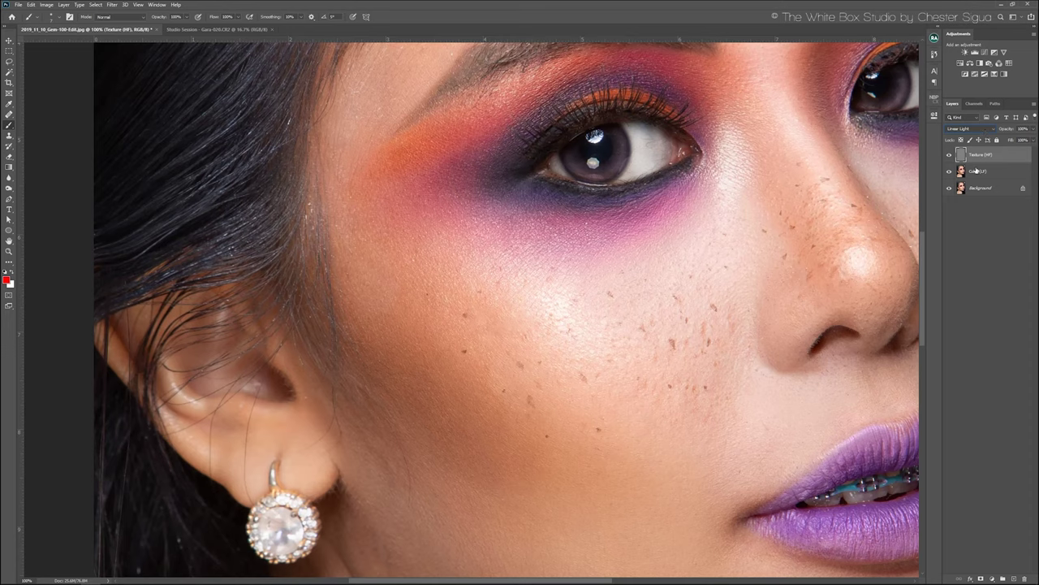
- Group the Texture (HF) and Color (LF) layers and name the group Frequency Separation
key(shift)
shift+click(989, 160)
key(ctrl+g)
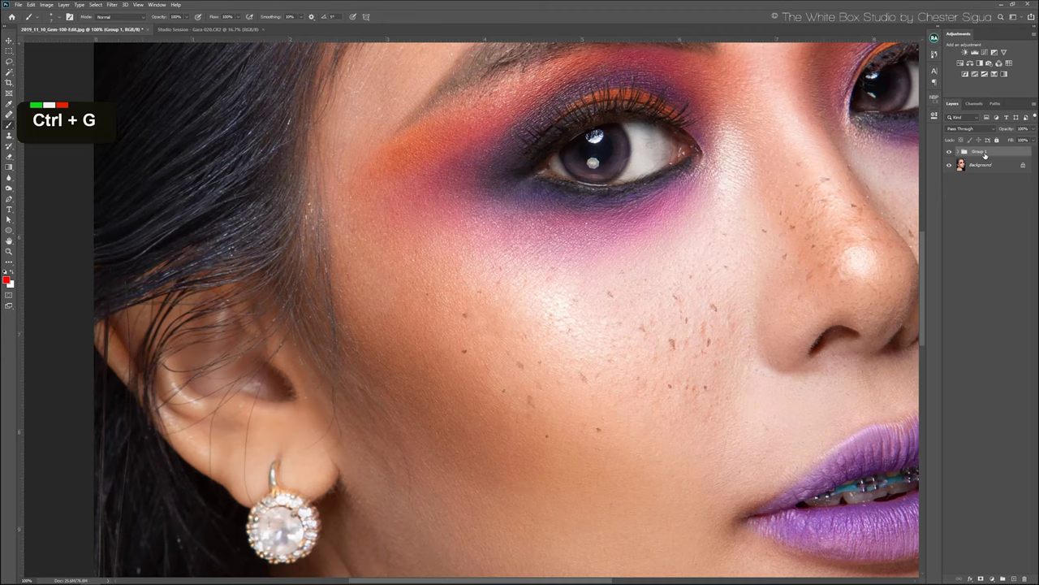
double_click(978, 152)
text(Frequency Separation)
key(Return)
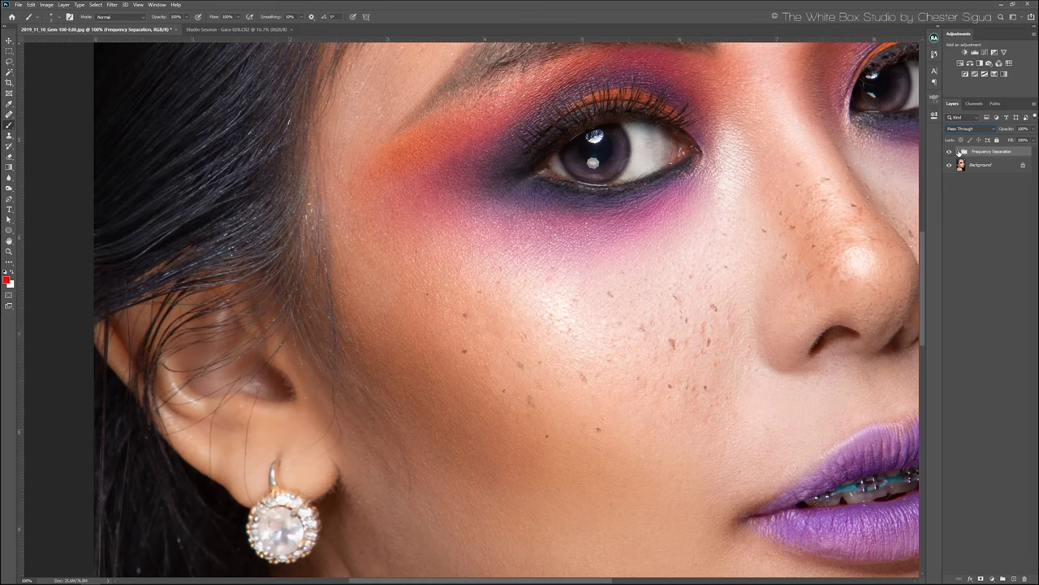
- Expand the Frequency Separation group, add a new layer above Color (LF), and name it Adjust Colors Here
click(959, 152)
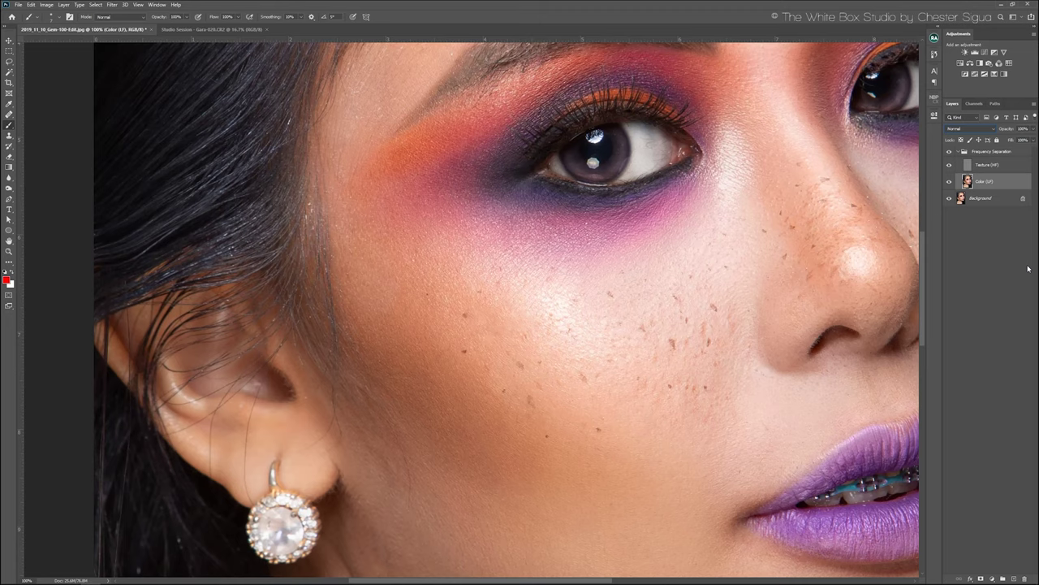
click(1014, 578)
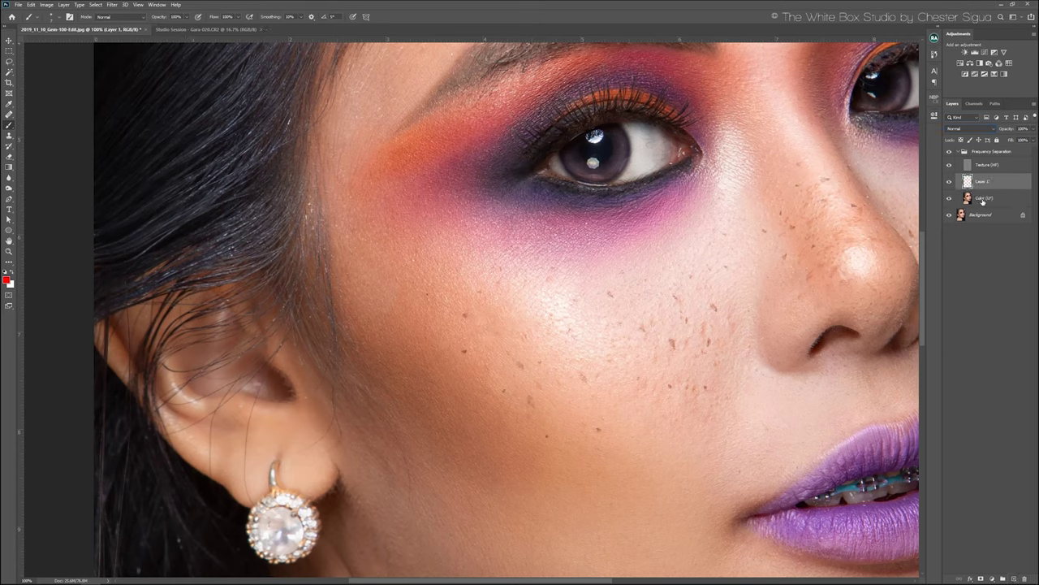
double_click(983, 181)
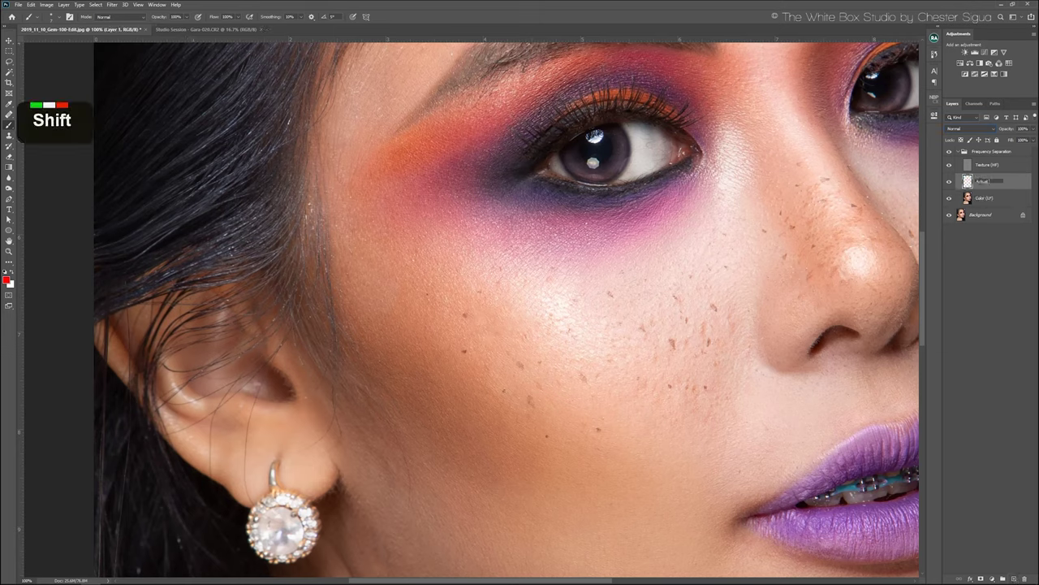
text(Adjust Color)
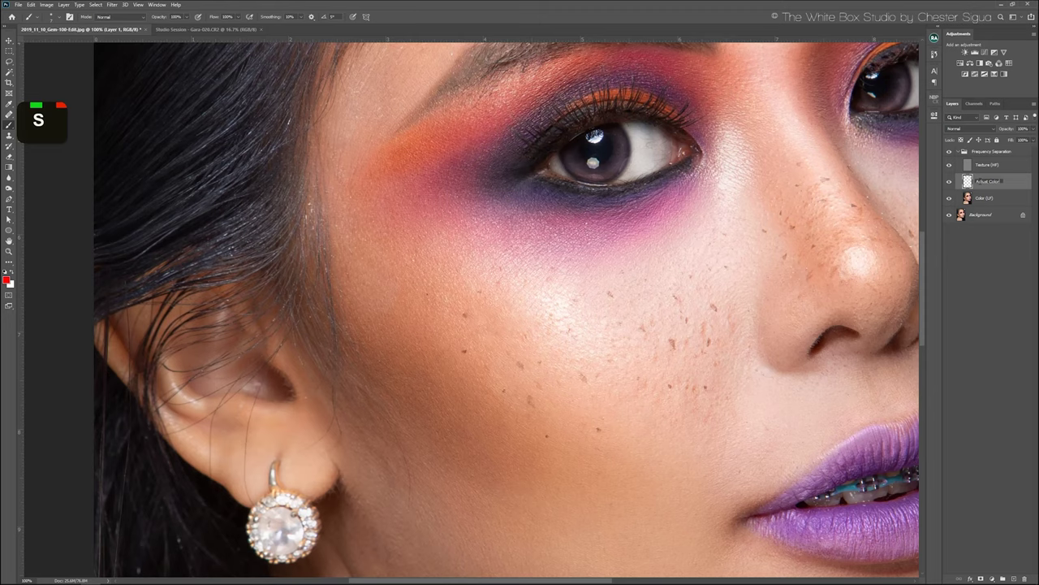
- Add a new layer above Texture (HF) and name it Adjust Texture Here
text(Adjust )
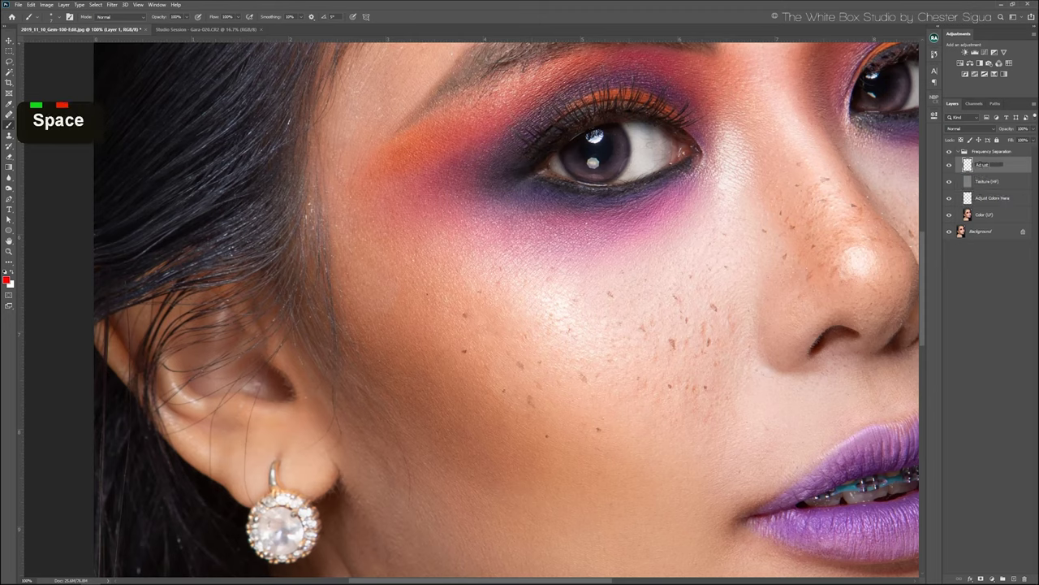
text(Texture Here)
key(Return)
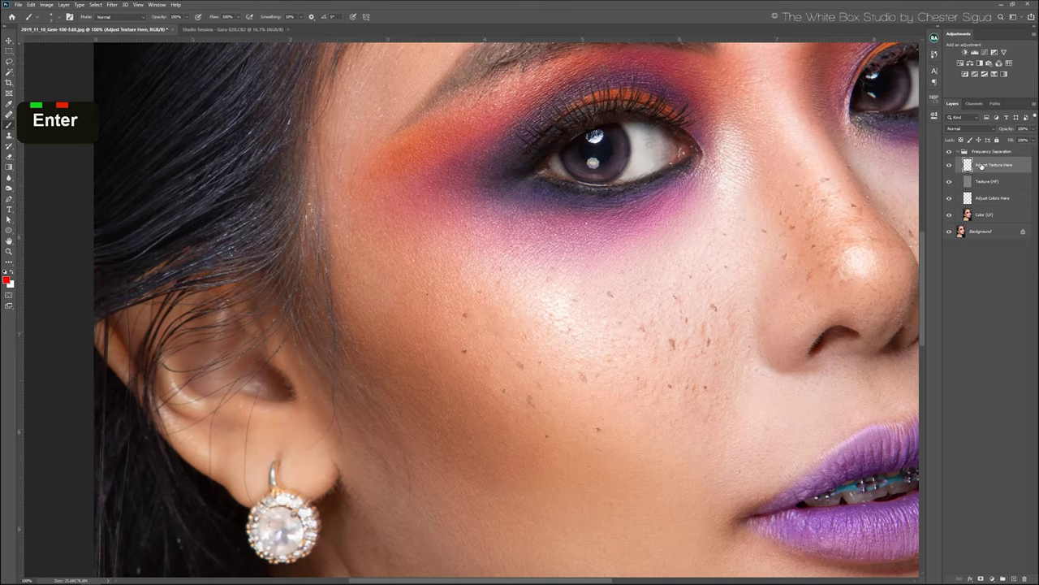
- On the Adjust Colors Here layer, outline the cheek highlight, the area beside the ear, and the forehead patch in red
click(999, 198)
key(ctrl+0)
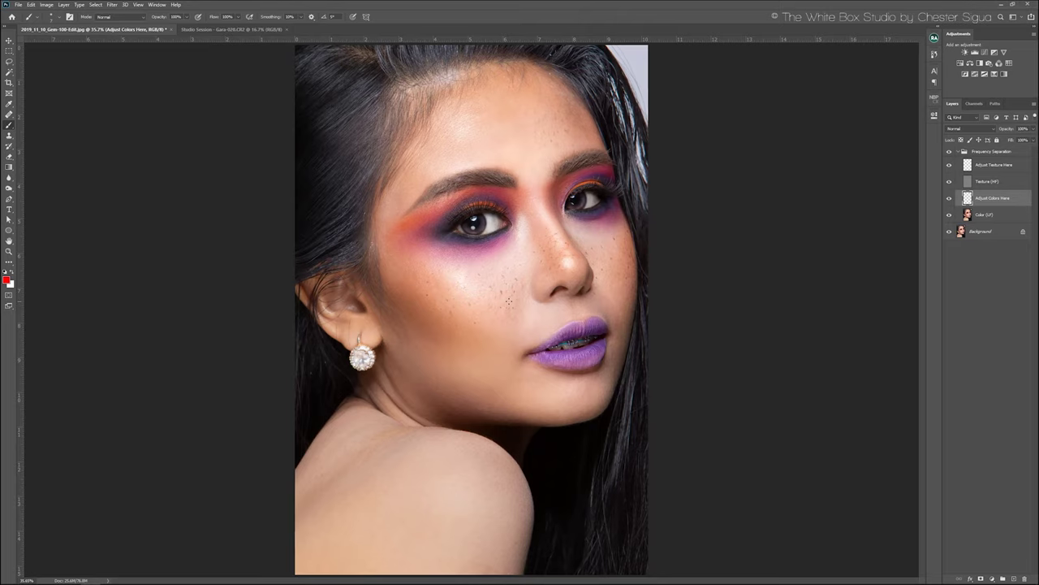
drag(461, 278, 439, 276)
drag(439, 276, 444, 277)
drag(379, 242, 406, 288)
drag(581, 136, 578, 140)
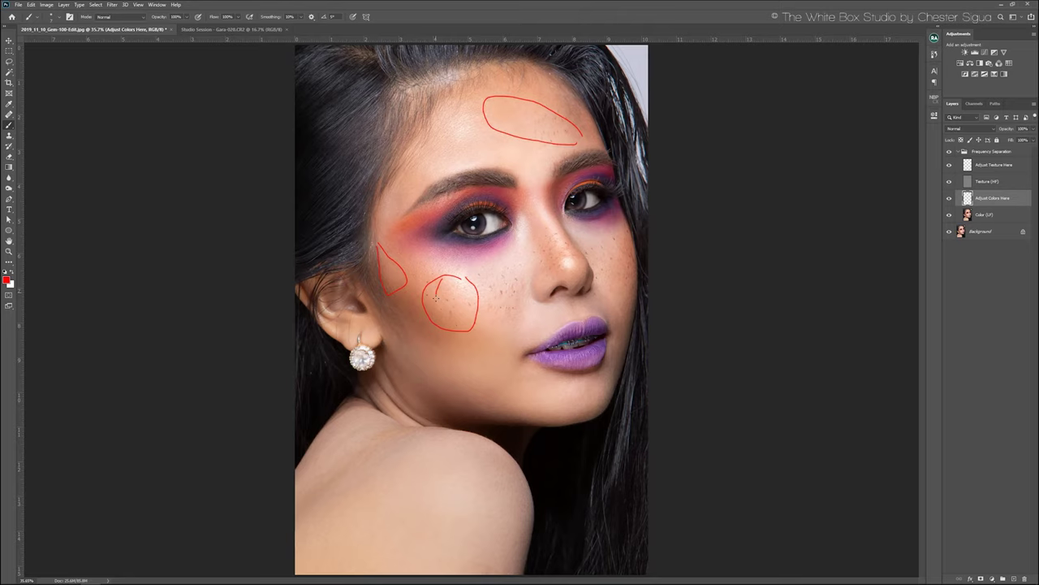
- Mark the cheek contour, mouth corner, nose bridge and lip areas with red brush outlines
drag(377, 243, 459, 335)
drag(530, 344, 532, 346)
mouse_move(536, 185)
mouse_down()
mouse_move(573, 253)
mouse_move(536, 192)
mouse_up()
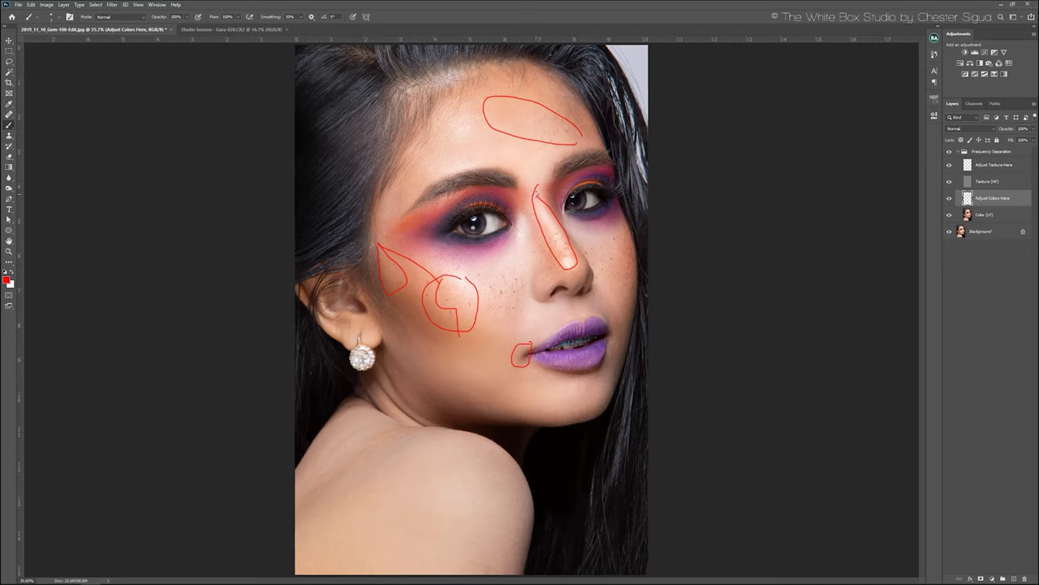
drag(534, 207, 532, 244)
drag(579, 323, 590, 322)
drag(595, 355, 601, 359)
- Mark the neck, shoulder and back areas with red brush strokes
drag(361, 400, 433, 419)
drag(433, 419, 518, 567)
drag(335, 402, 309, 572)
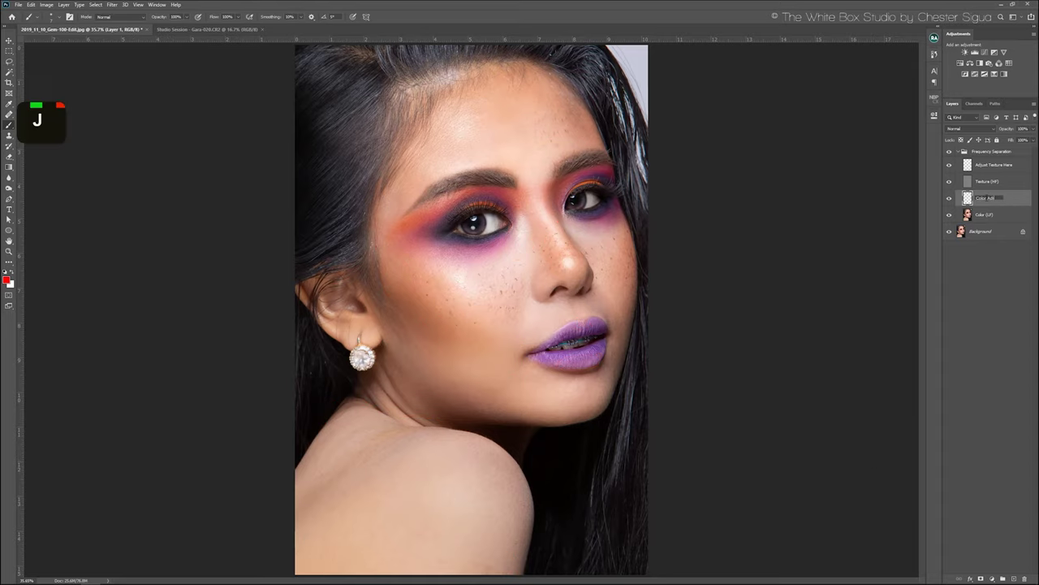
- Name the empty layer above Color (LF) Color Adjustment
text(ustment)
key(Return)
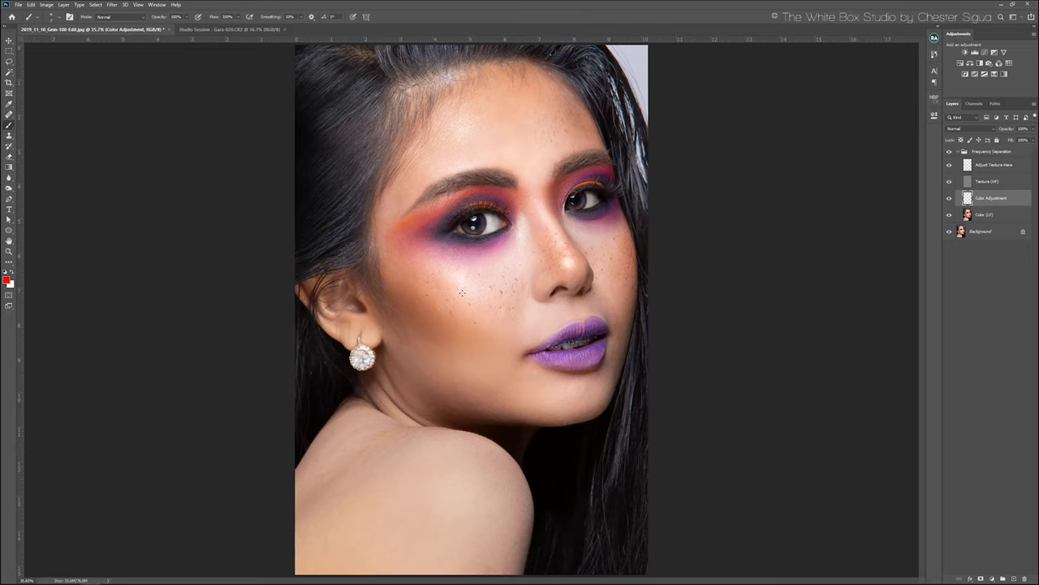
- Enlarge the brush and set its flow to 2% for subtle painting on the Color Adjustment layer
key(bracketright)
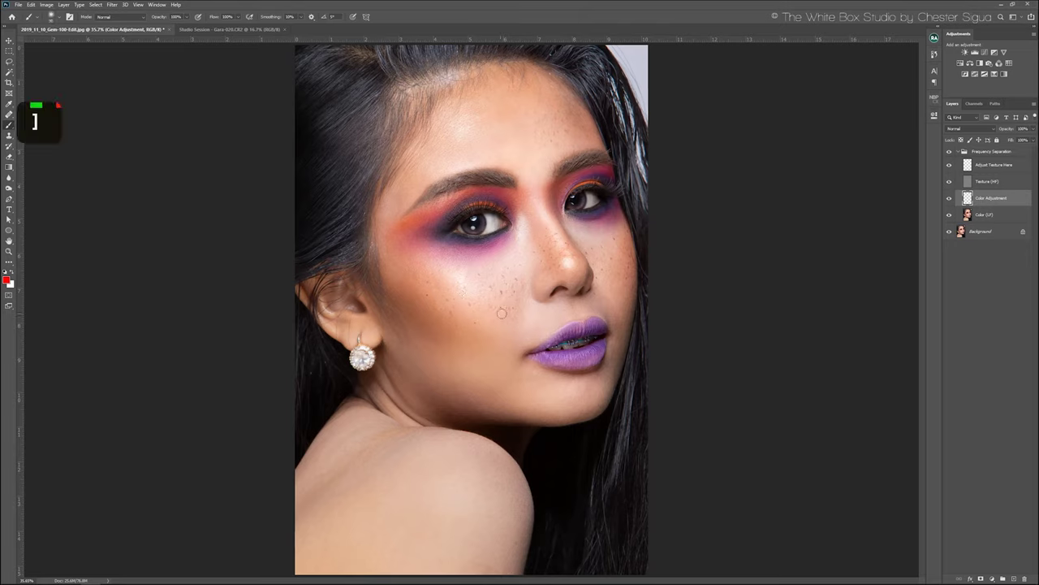
key(bracketright)
key(bracketright)
key(bracketright)
click(228, 16)
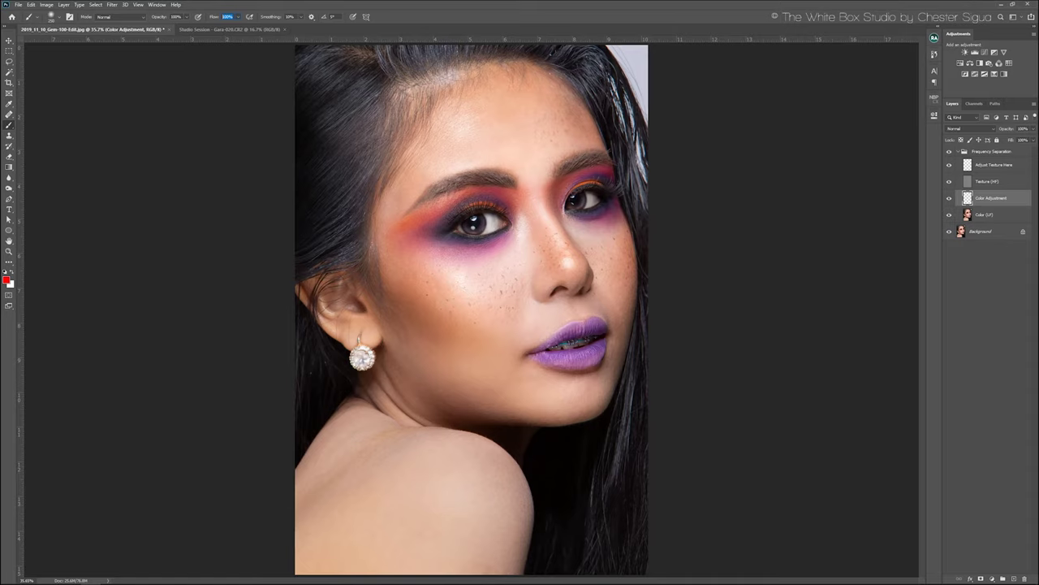
text(2)
key(Return)
- Sample the orange skin tones on the near cheek and blend the edge of its highlight with a smaller brush
alt+click(436, 298)
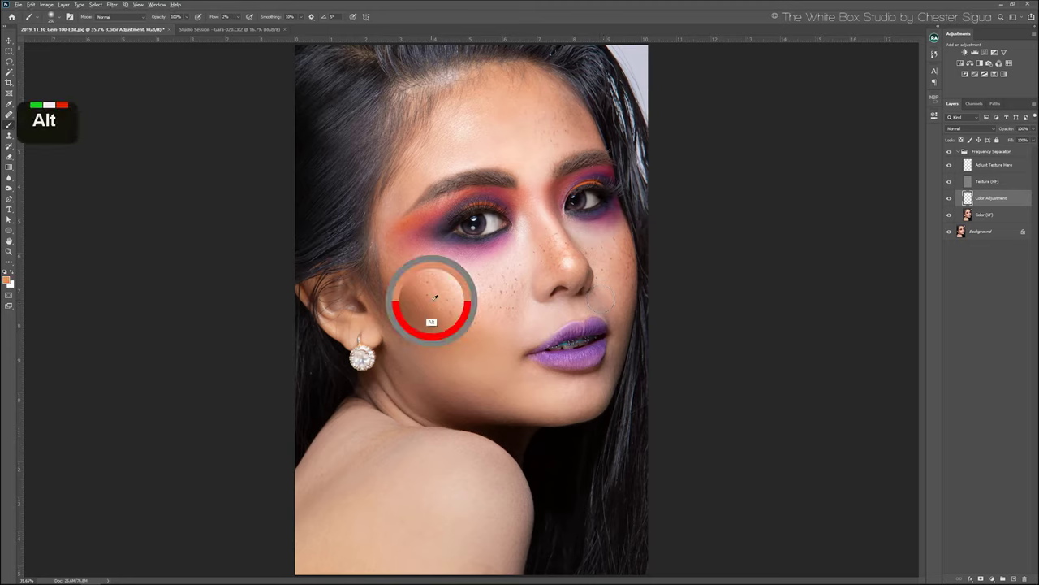
key(bracketleft)
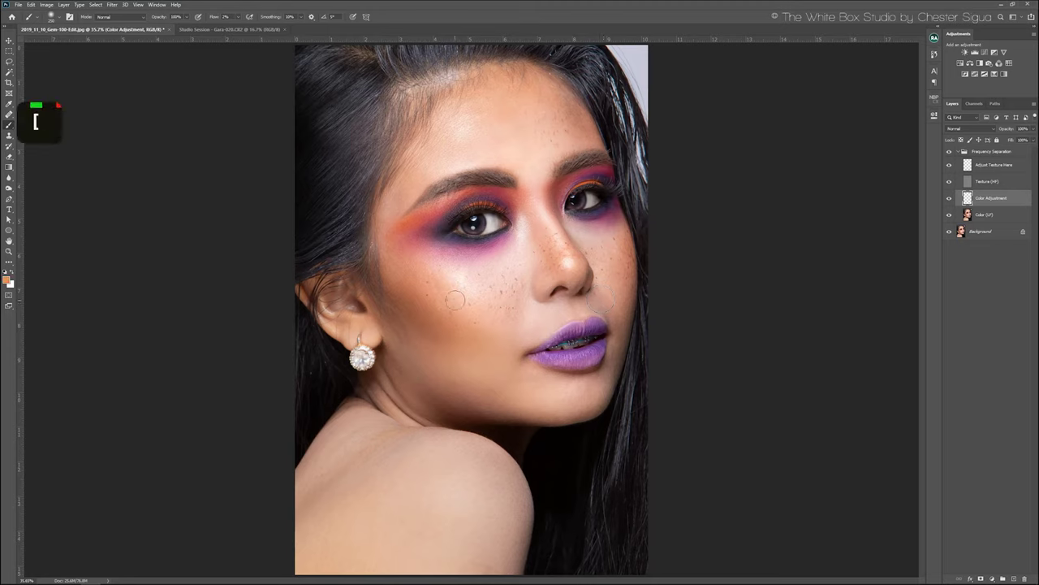
key(bracketleft)
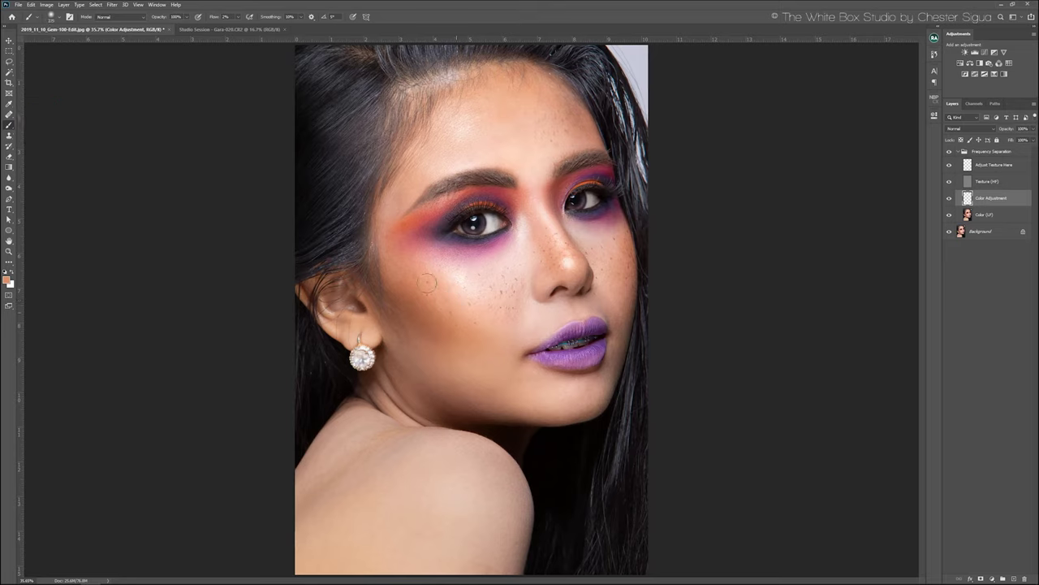
key(bracketleft)
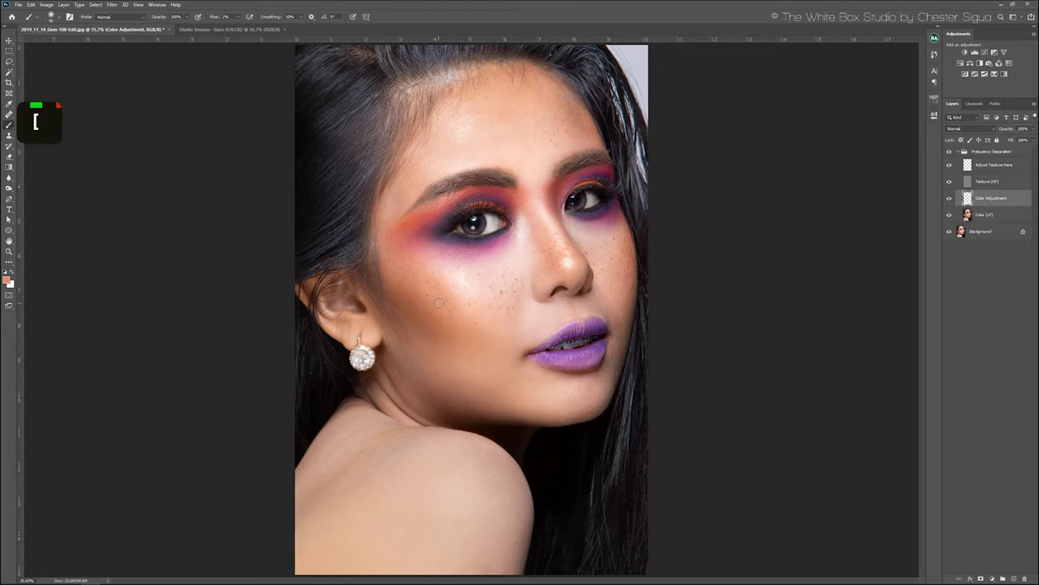
key(alt)
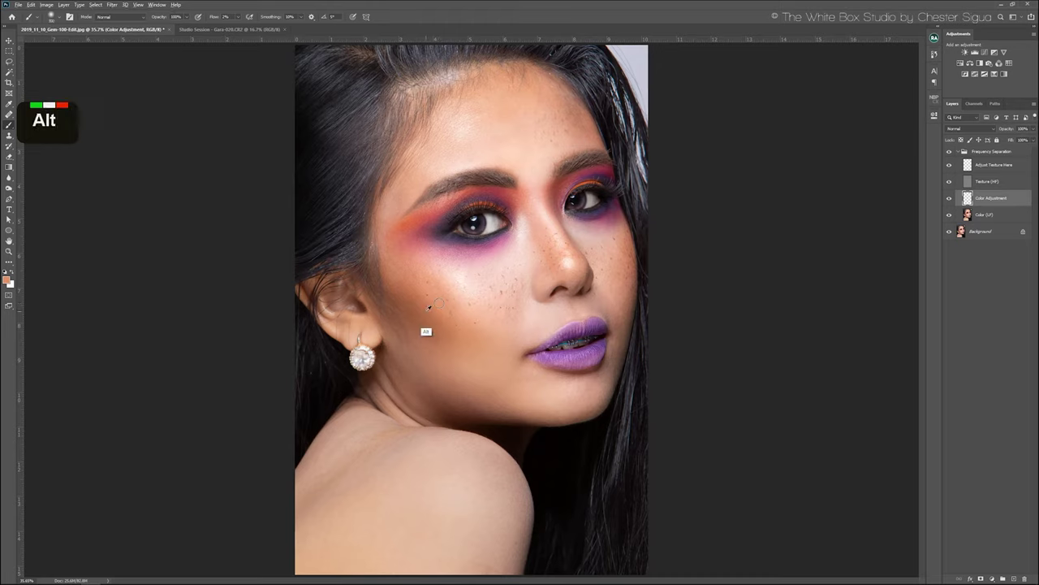
alt+click(428, 308)
key(alt)
- Resample the cheek tones and even out the transition into the lower cheek contour, adjusting the brush size
key(bracketleft)
key(bracketleft)
key(bracketleft)
key(bracketleft)
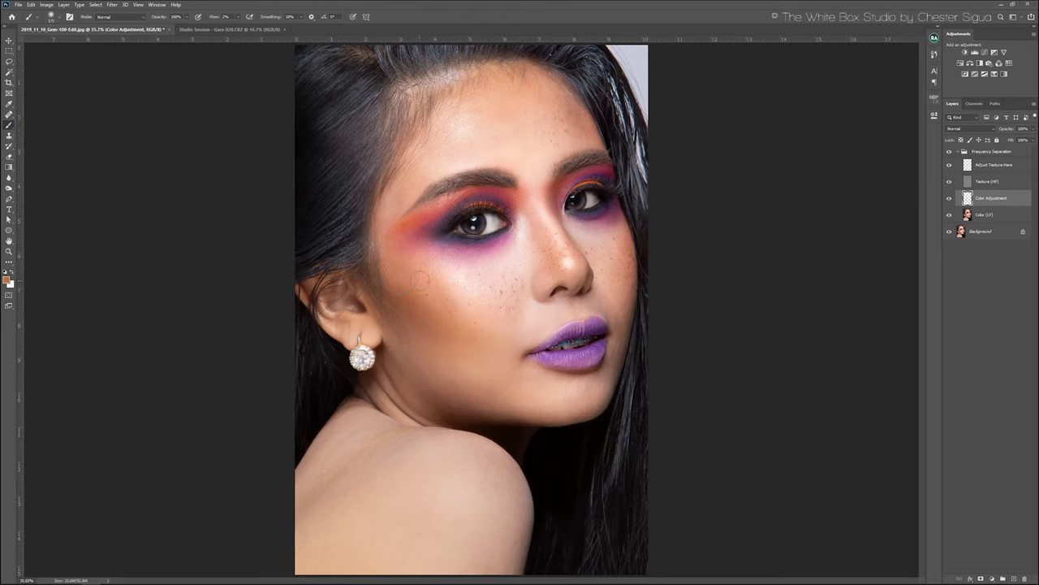
key(alt)
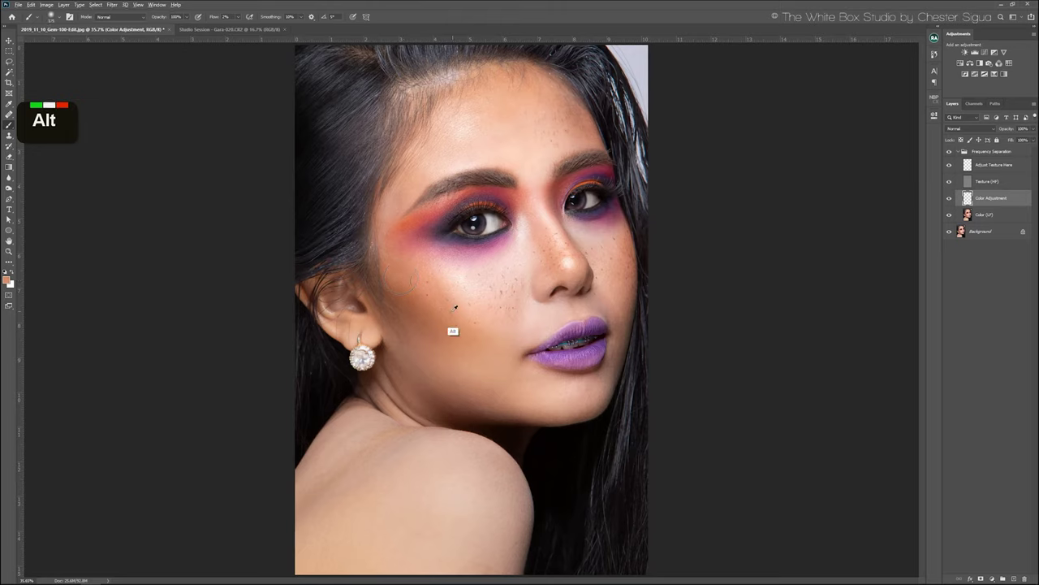
key(bracketright)
alt+click(442, 329)
- Sample skin tones on the forehead and above the nose bridge, and smooth the uneven color there
alt+click(531, 141)
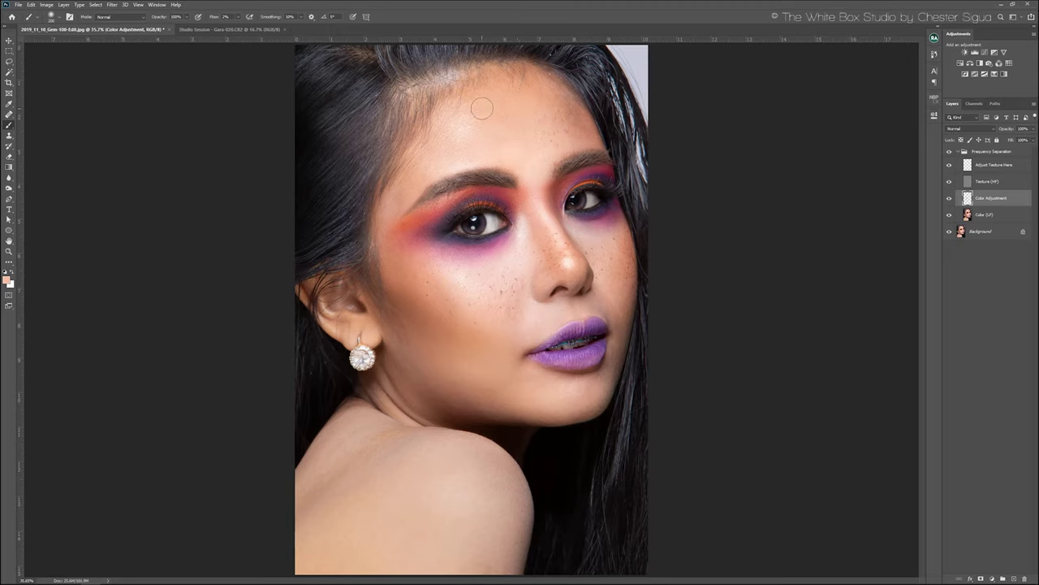
key(alt)
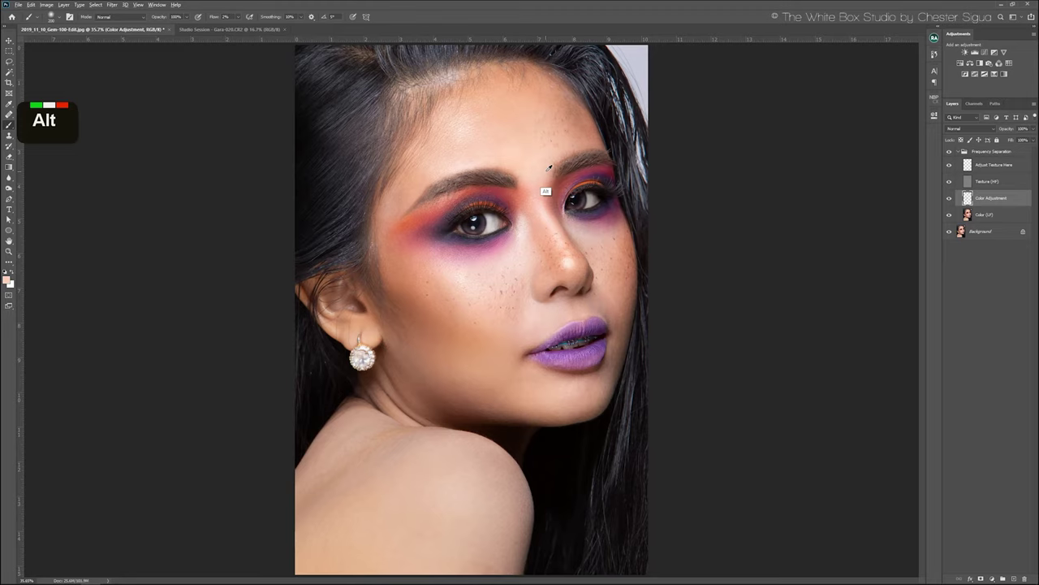
alt+click(549, 166)
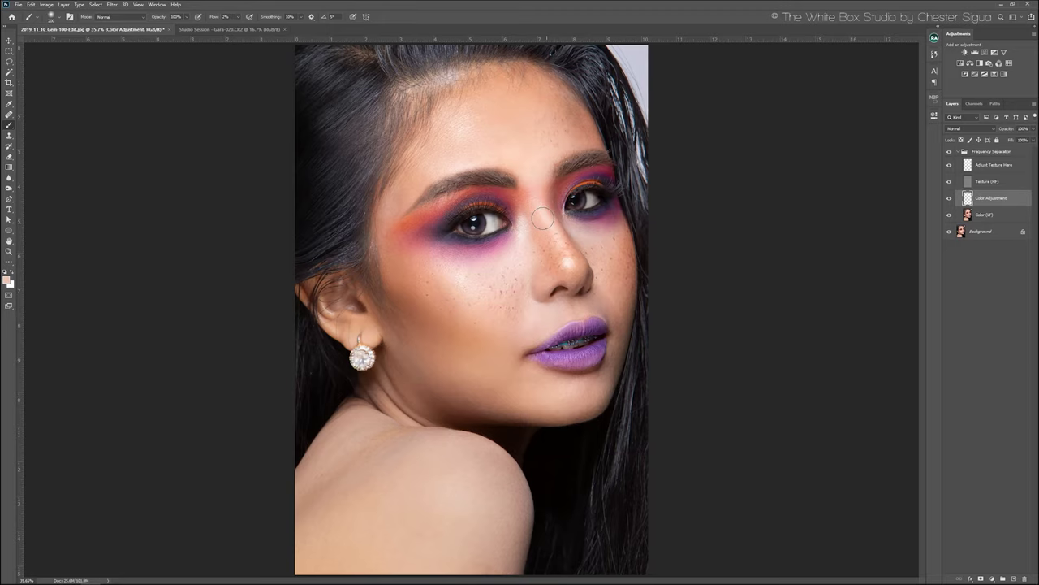
- Sample skin tone beside the mouth corner, lighten the shadow there, and blend the near cheek
key(alt)
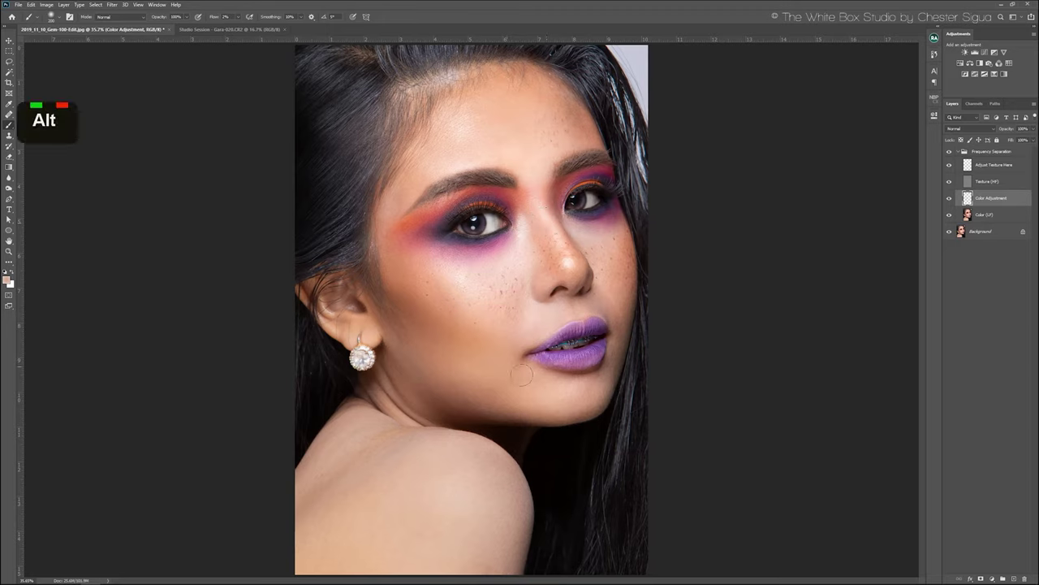
alt+click(522, 375)
key(alt)
click(434, 283)
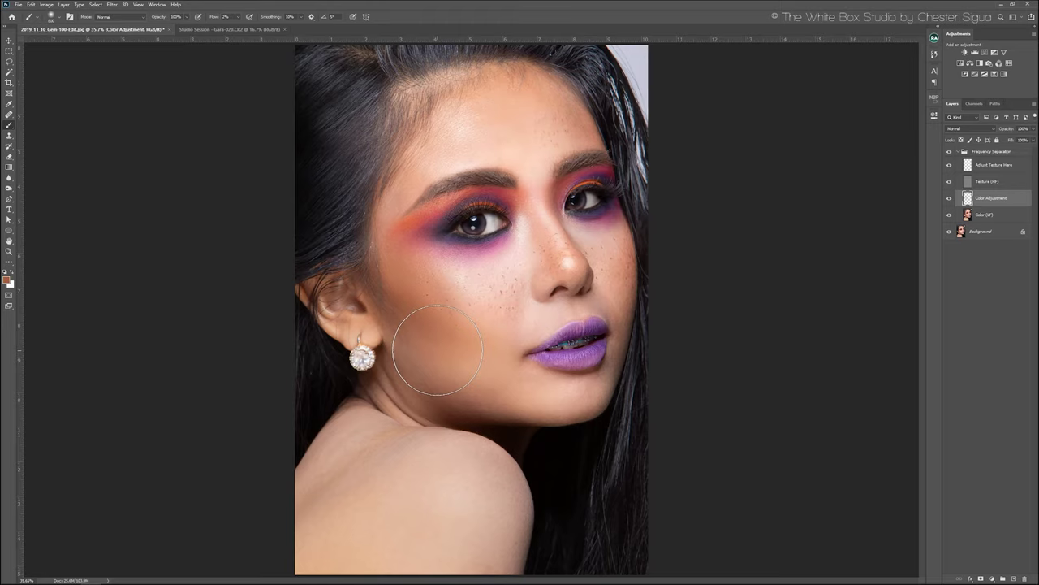
- Sample skin tones across the shoulder and back, and blend the uneven patches with a resized brush
key([)
key([)
key([)
key([)
alt+click(328, 454)
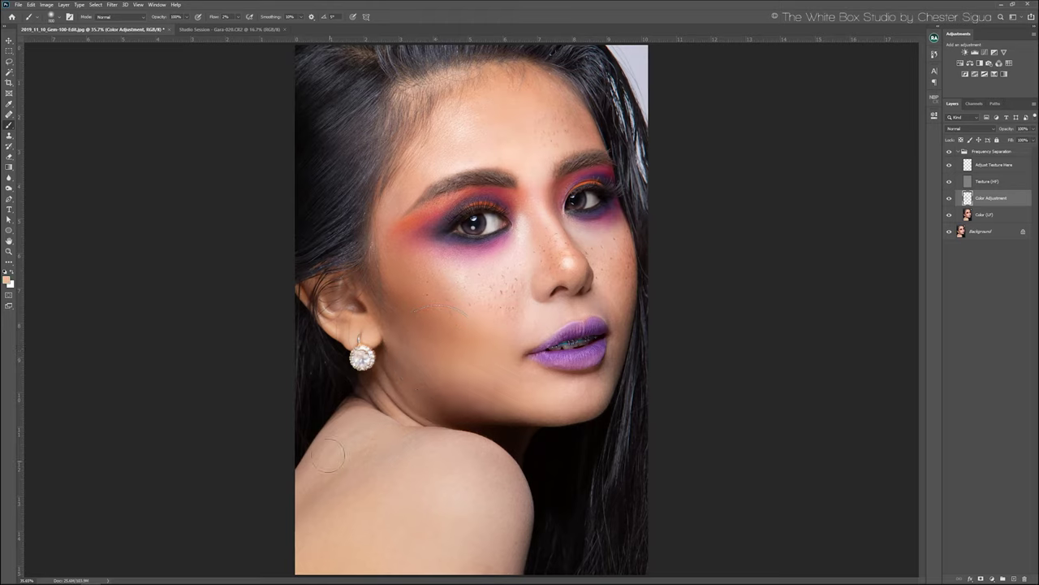
alt+click(360, 444)
key(alt)
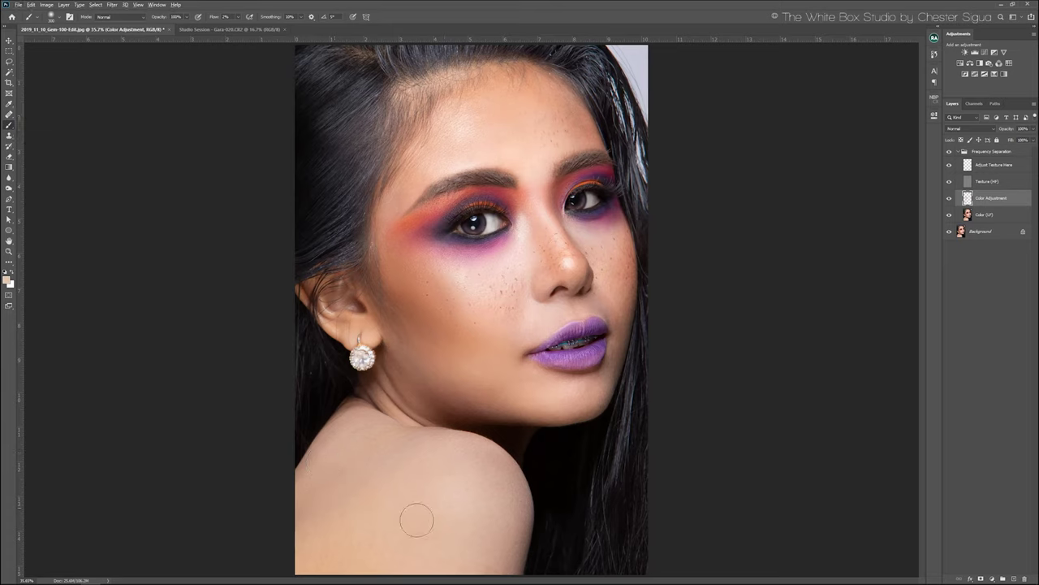
key(bracketright)
key(alt)
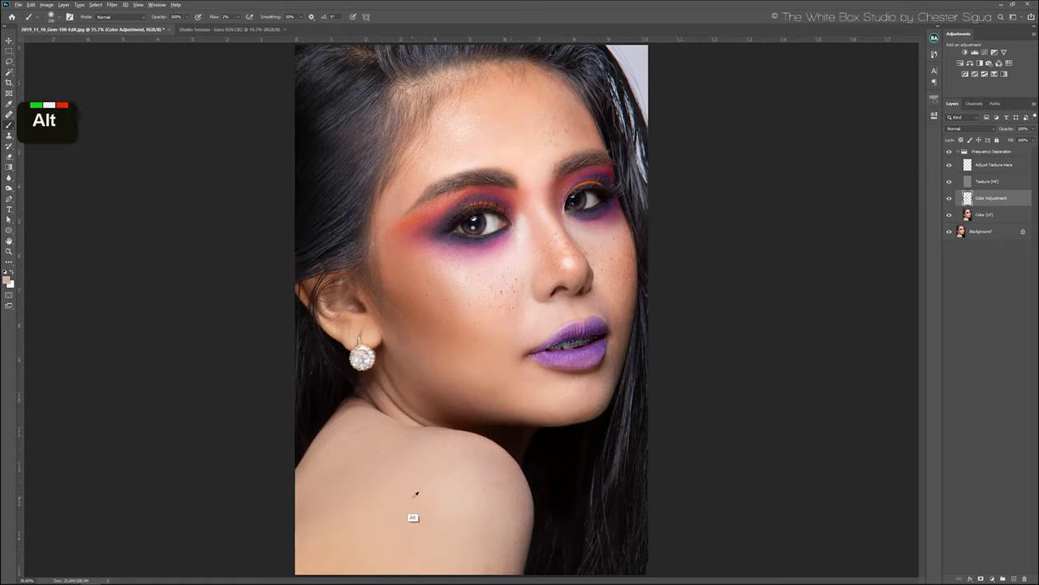
alt+click(416, 493)
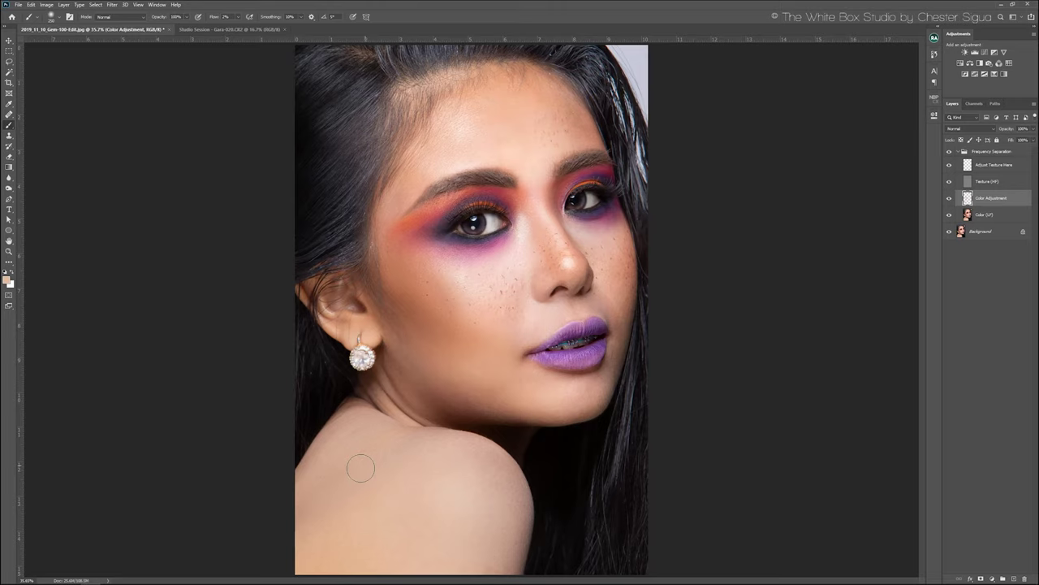
- Enlarge the brush, sample the upper back tone, and smooth the color along the outer edge of the back
key(bracketright)
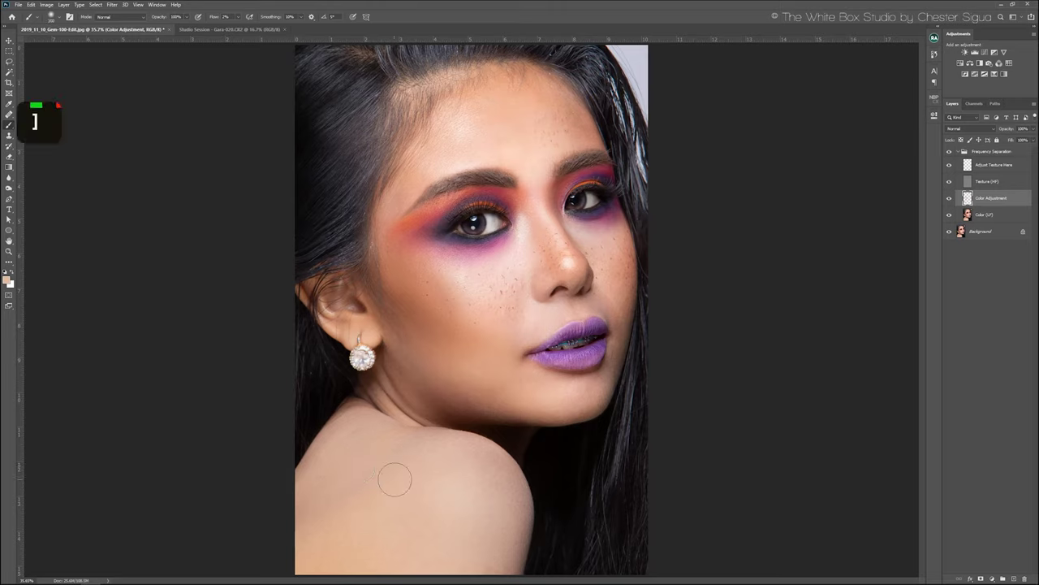
key(bracketright)
key(alt)
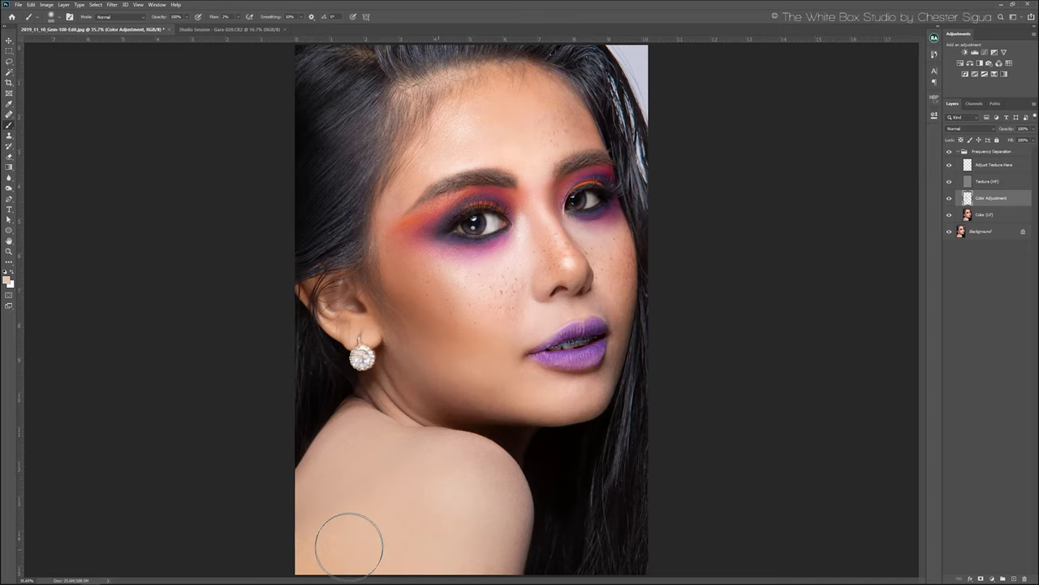
alt+click(316, 451)
drag(317, 451, 268, 518)
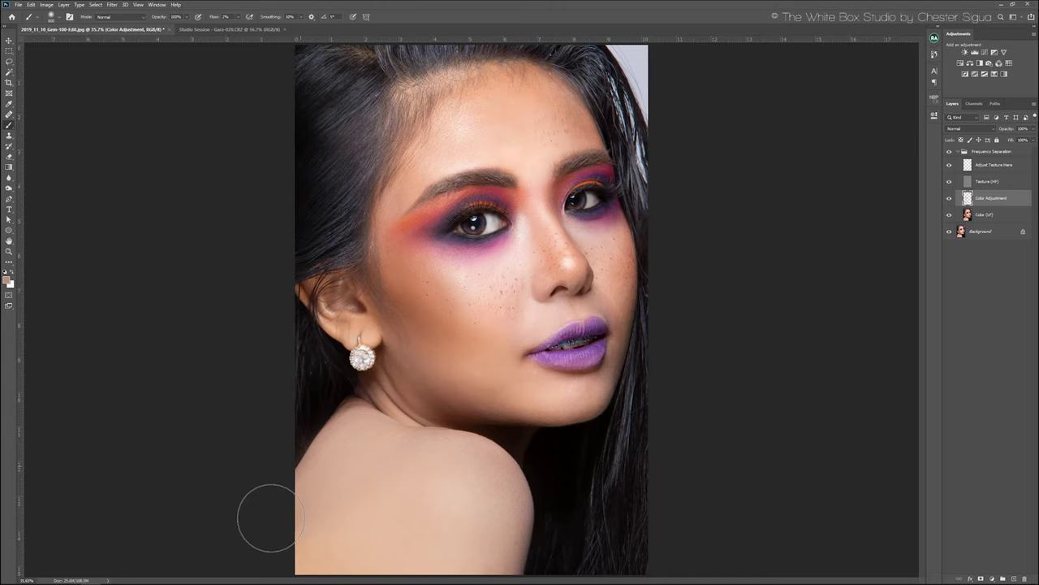
- Resize the brush, sample the pink eyeshadow tone at its outer edge, and blend the eye makeup on the Color Adjustment layer
key([)
key([)
key([)
key([)
key([)
key([)
key([)
key([)
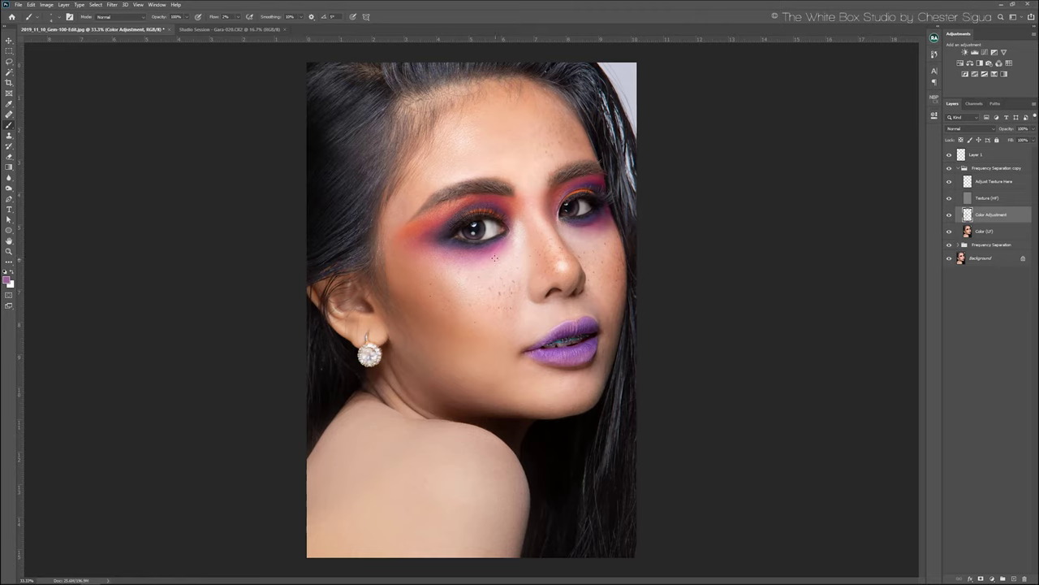
key(bracketright)
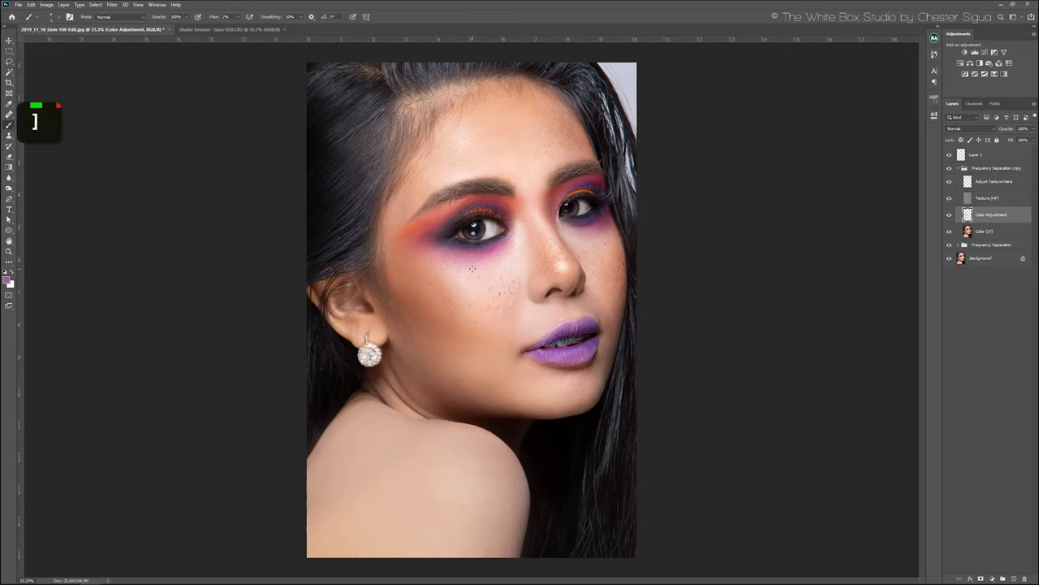
alt+click(436, 223)
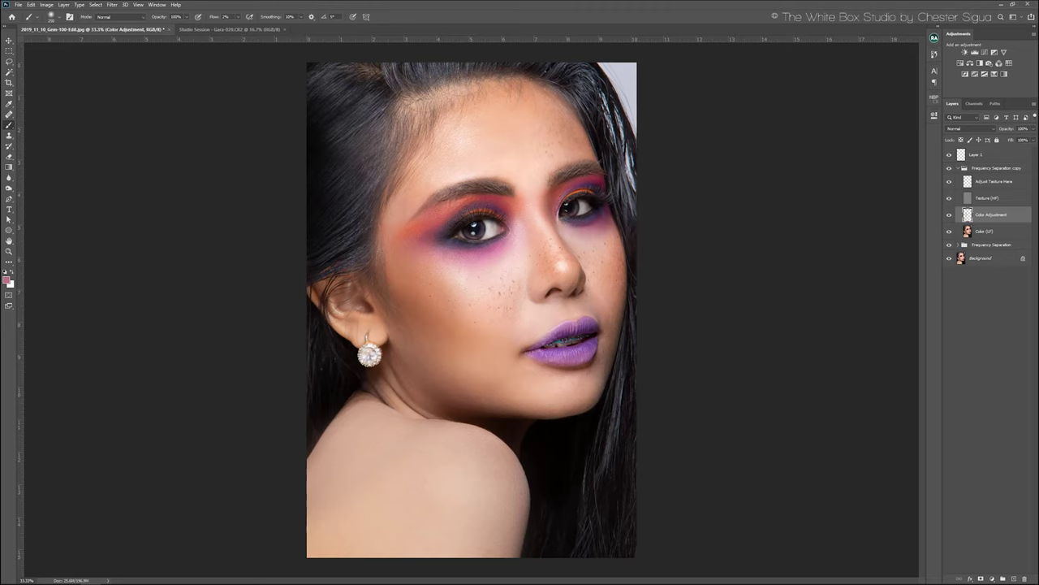
- Delete the Frequency Separation copy group, duplicate the Frequency Separation group again, and select the duplicate's Color Adjustment layer
click(995, 168)
click(958, 168)
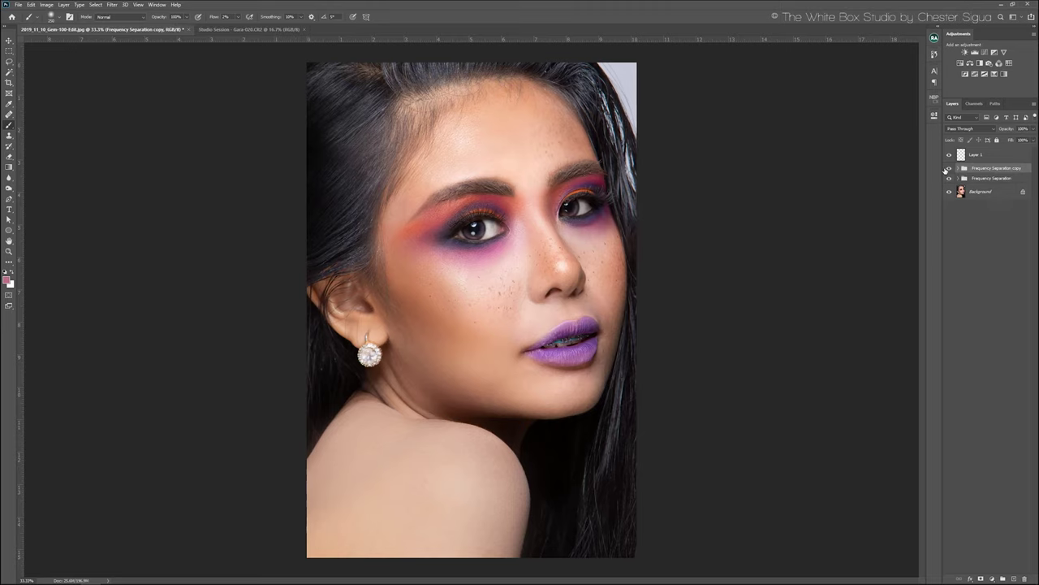
key(Delete)
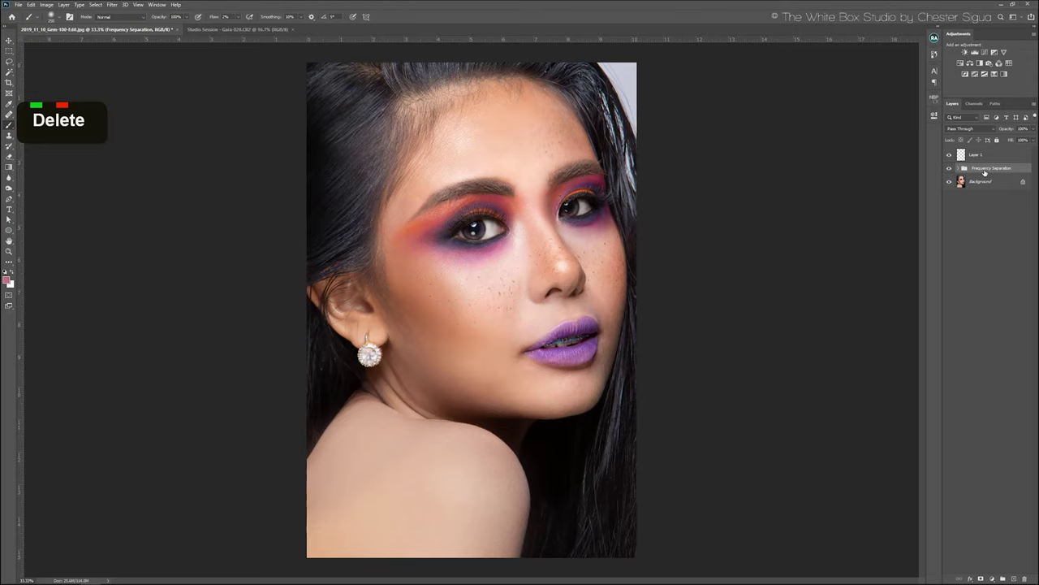
click(960, 168)
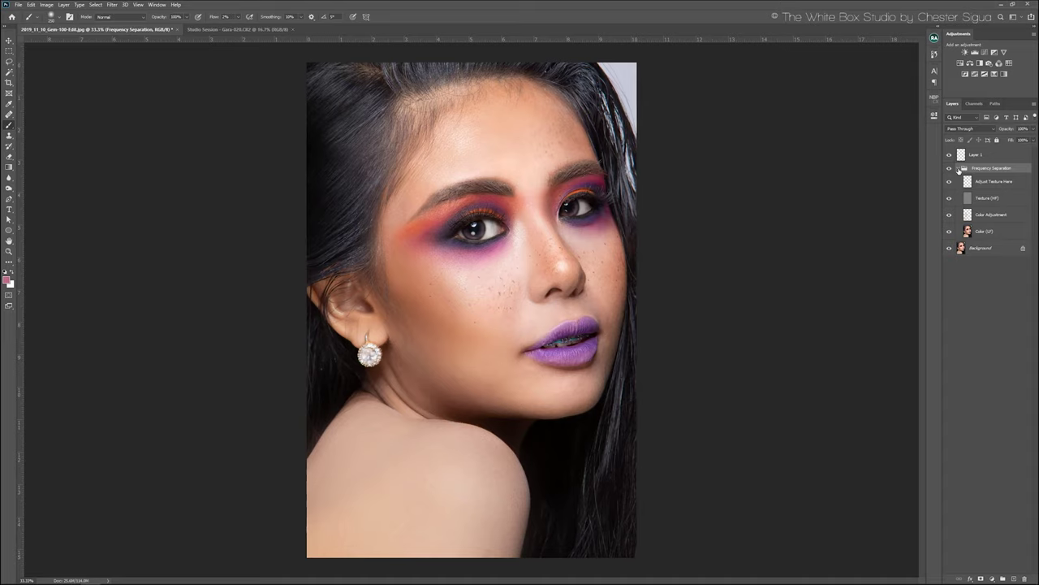
key(ctrl+j)
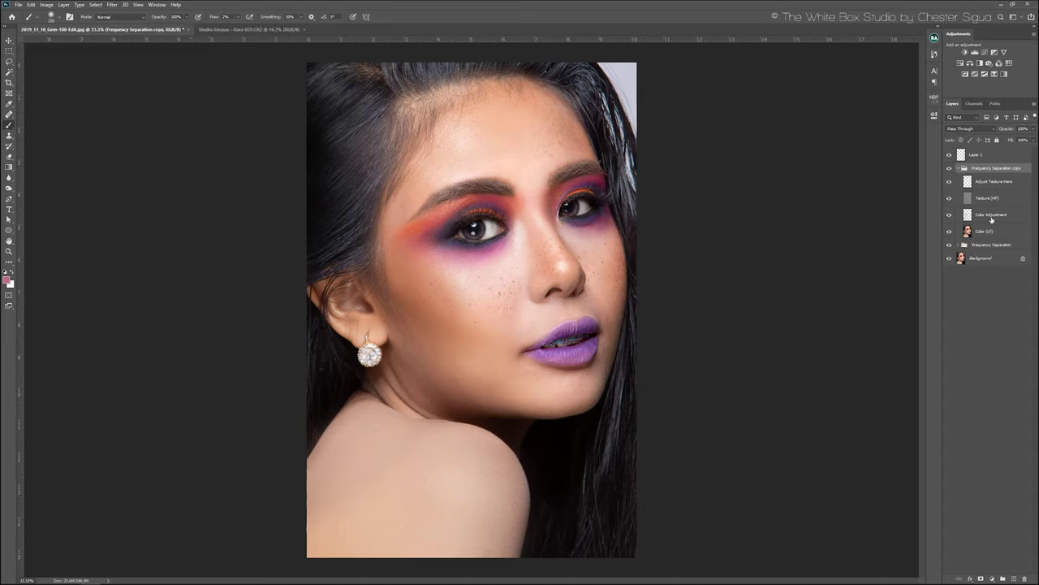
click(992, 216)
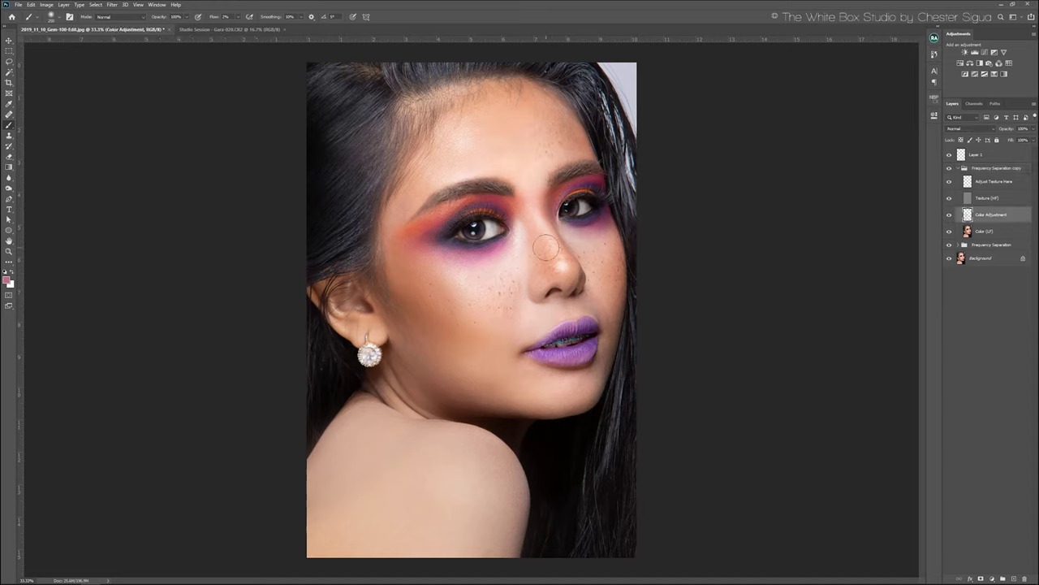
key(ctrl+plus)
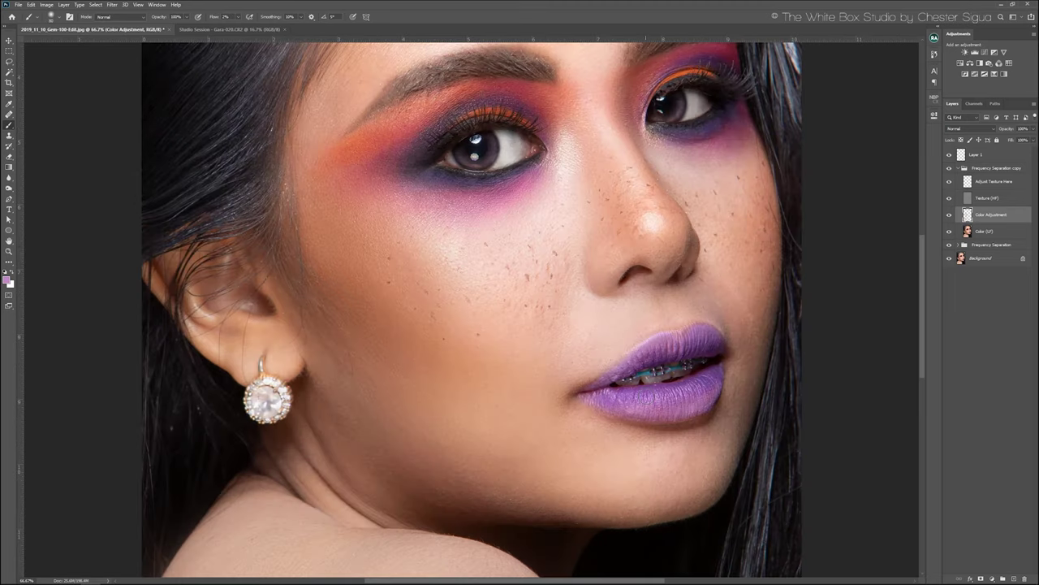
- Touch up the skin texture around the nose with the Healing Brush on the Adjust Texture Here layer
key(alt+bracketright)
key(alt+bracketright)
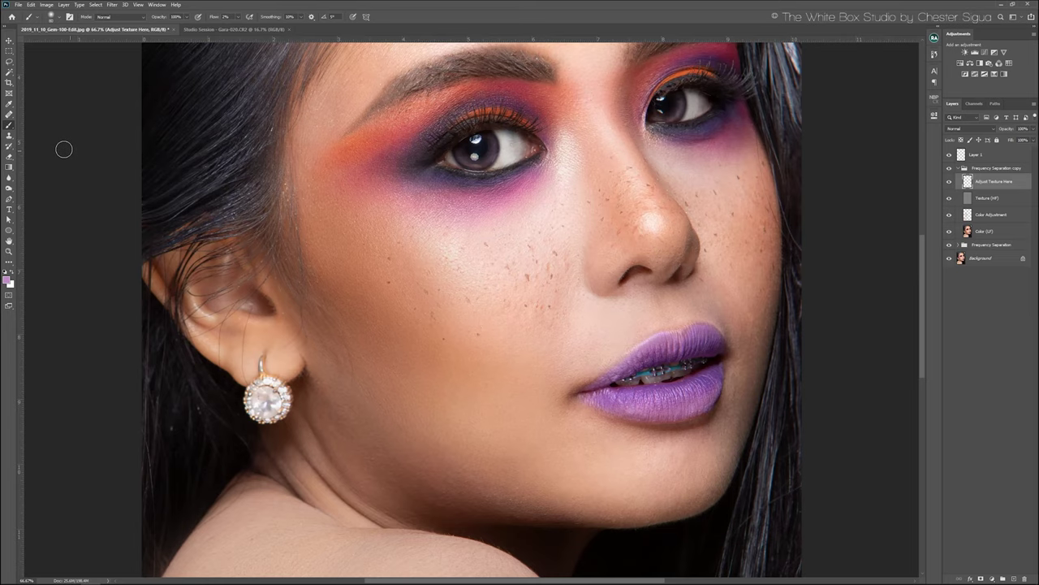
key(j)
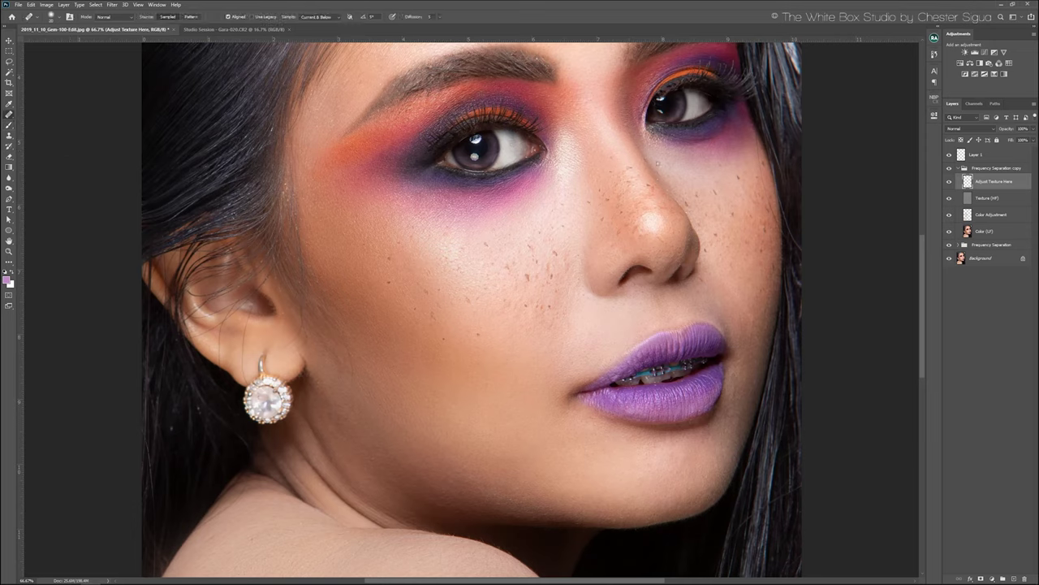
key(alt)
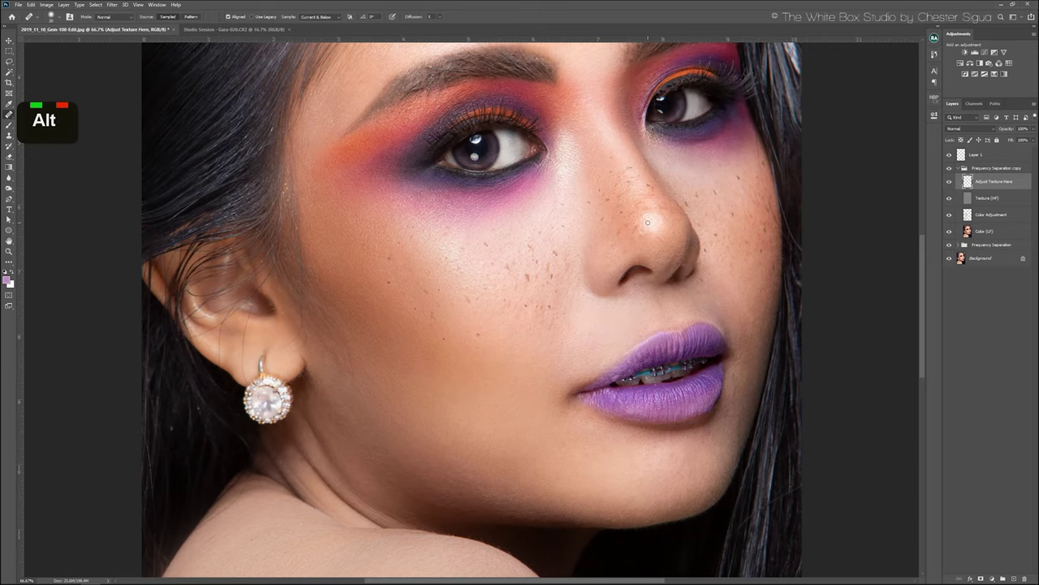
- Create a new layer on top of the stack and heal the veins in the white of the near eye from sampled clean areas
scroll(647, 221, up, 1)
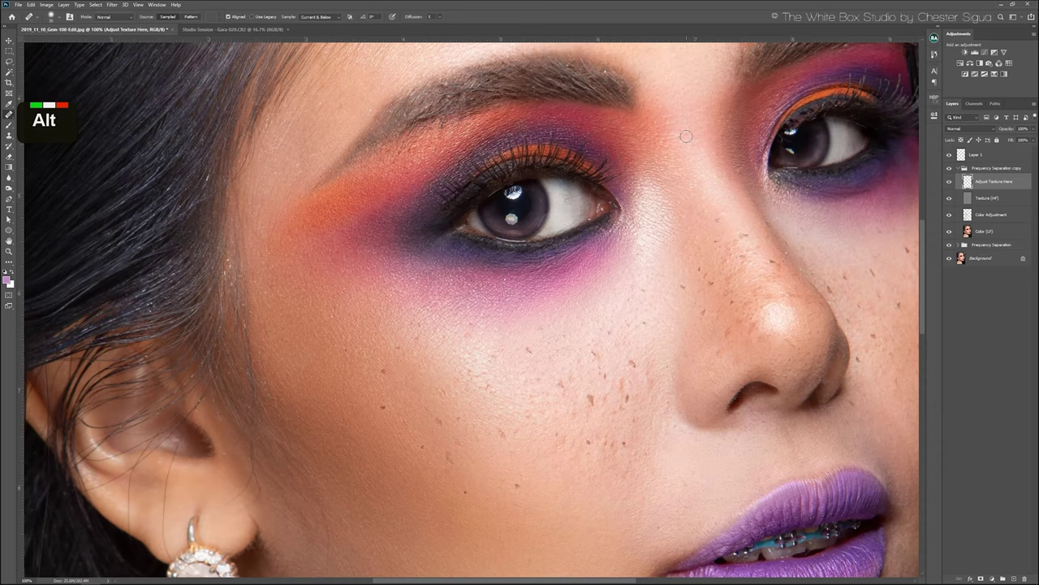
key(ctrl+plus)
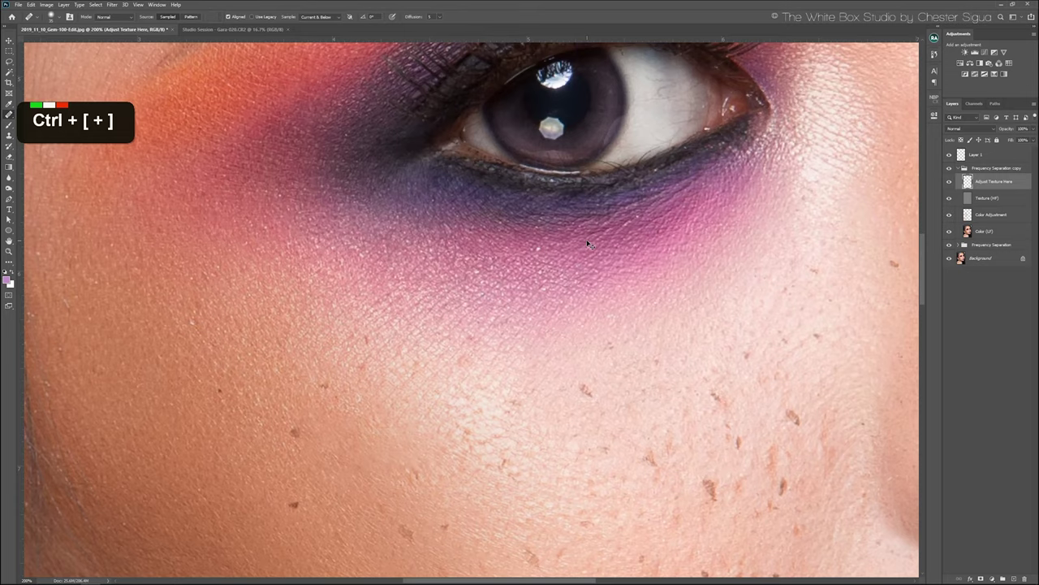
key(ctrl+plus)
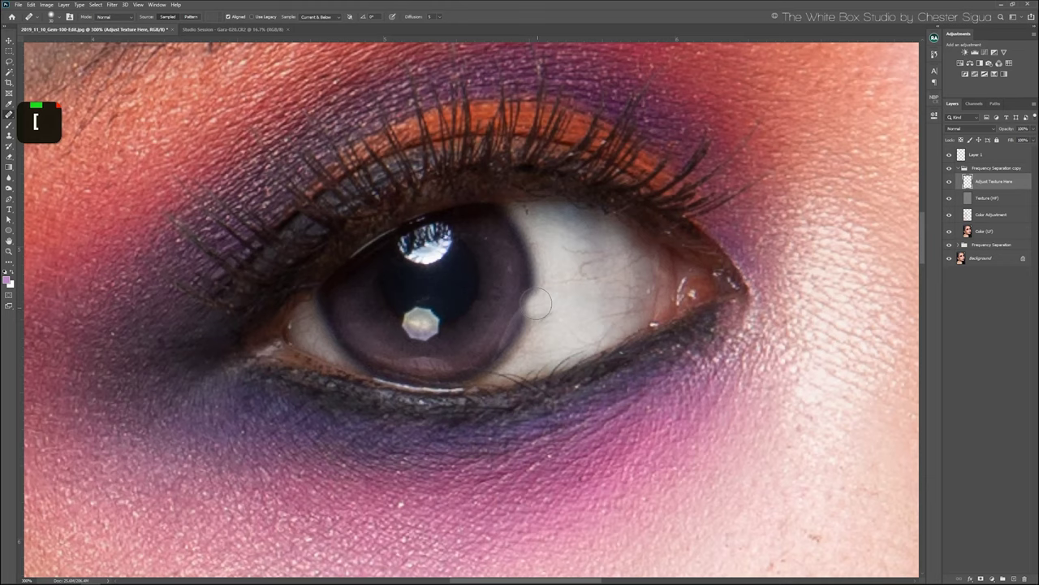
key(ctrl+shift+alt+n)
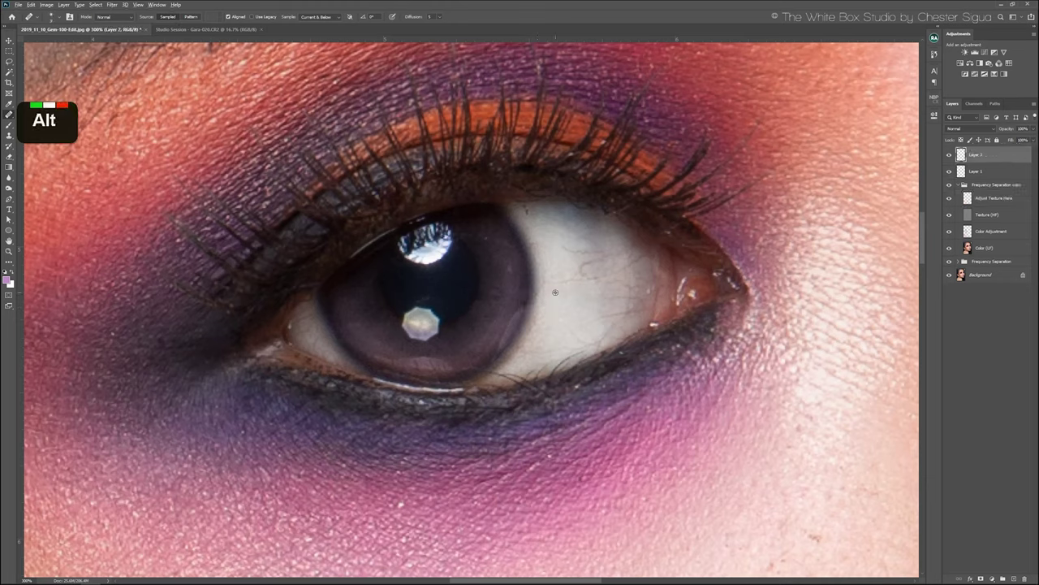
alt+click(555, 291)
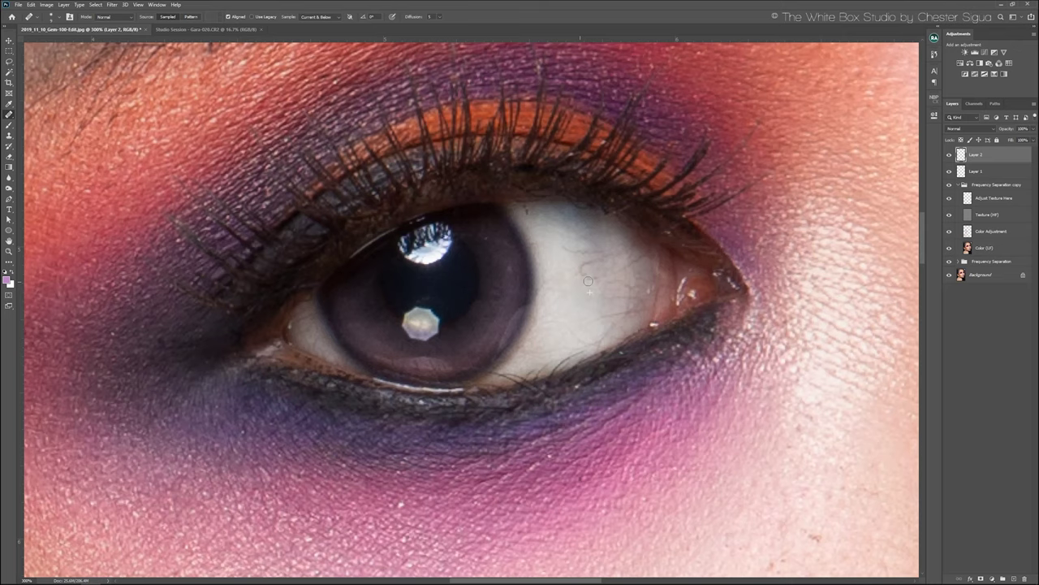
click(588, 281)
key(alt)
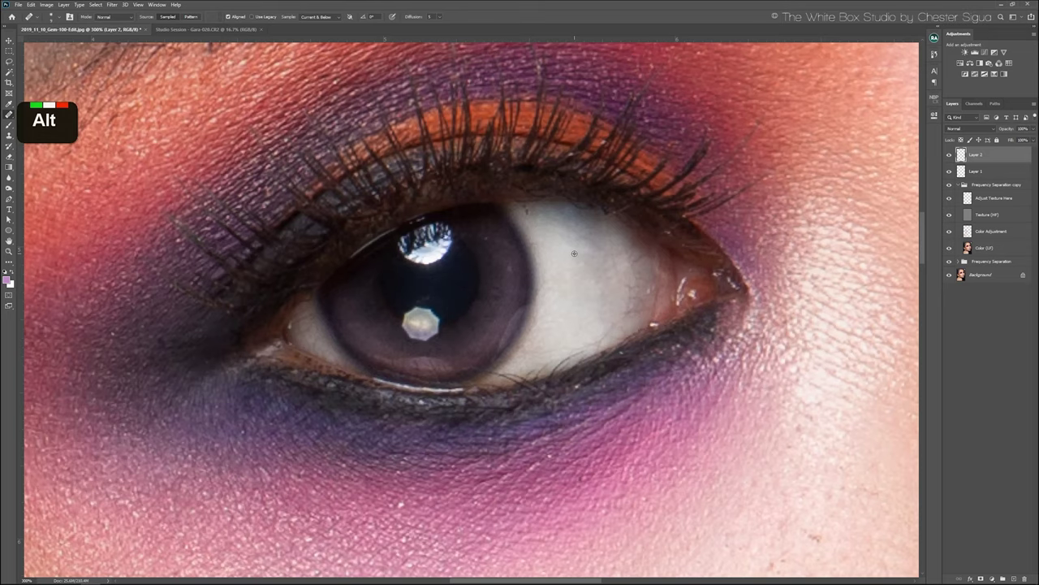
- Heal the white of the far eye and the small dark speck beside the nose bridge
drag(574, 253, 114, 329)
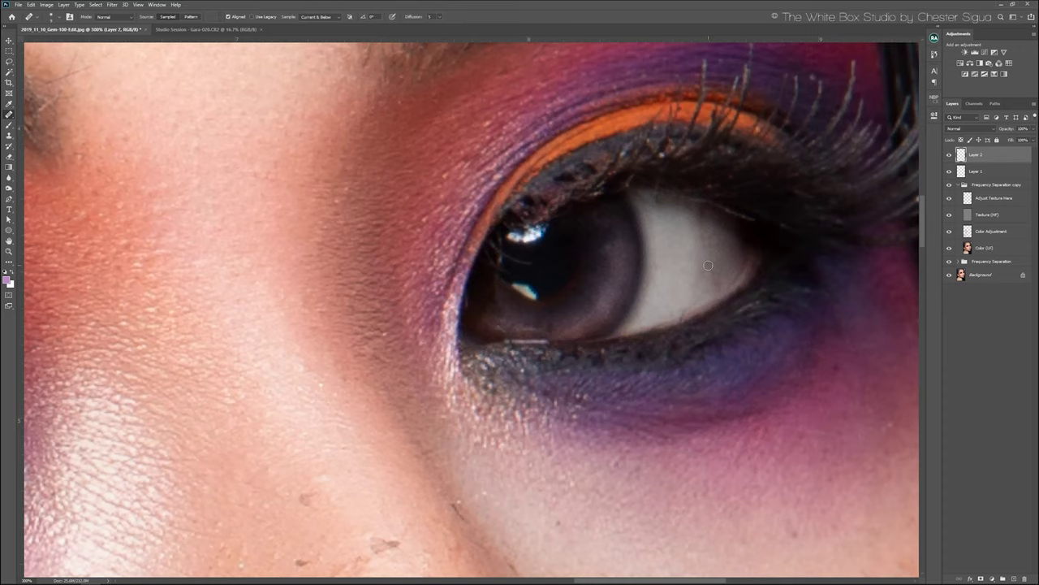
key(space)
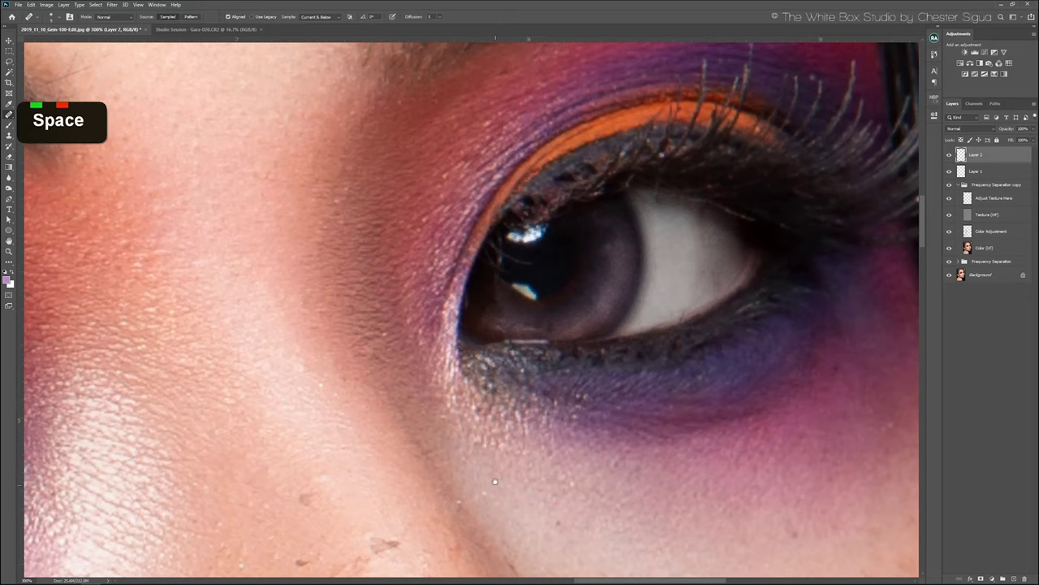
drag(494, 482, 559, 327)
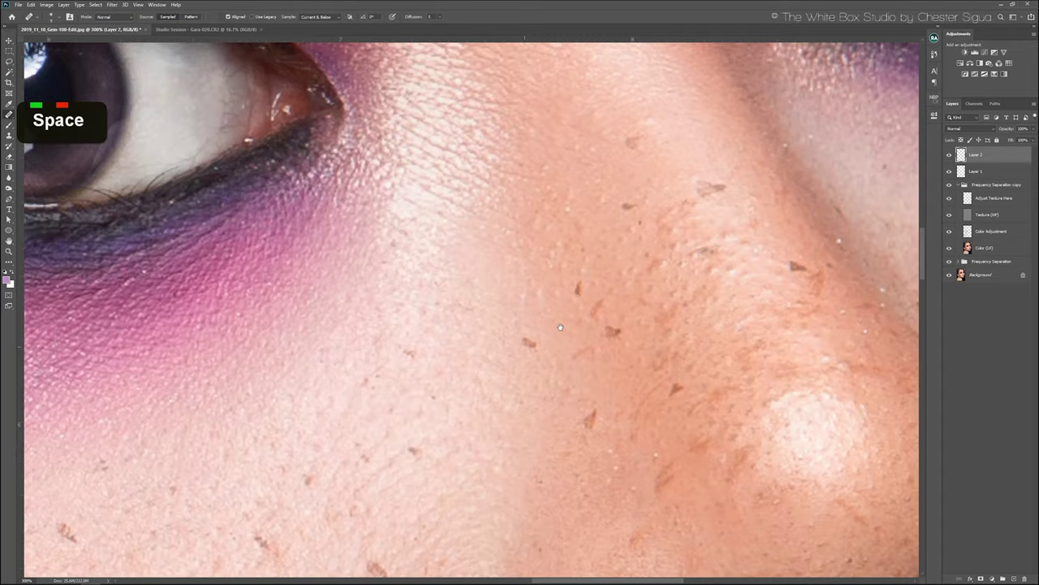
- Sample clean eye white and heal the remaining marks beside the near eye's iris, finishing with the whole portrait in view
drag(560, 327, 813, 268)
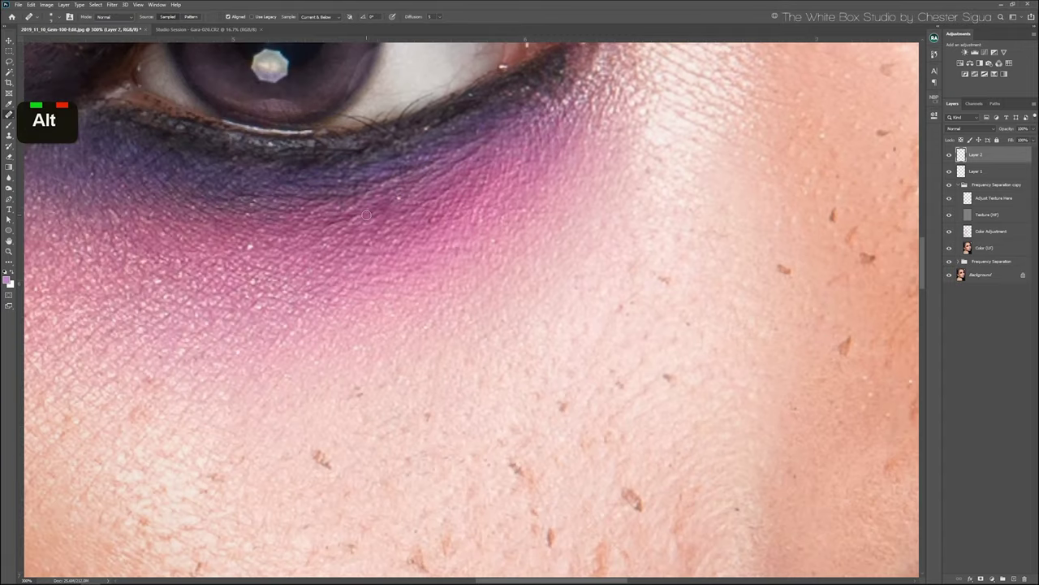
drag(366, 215, 500, 252)
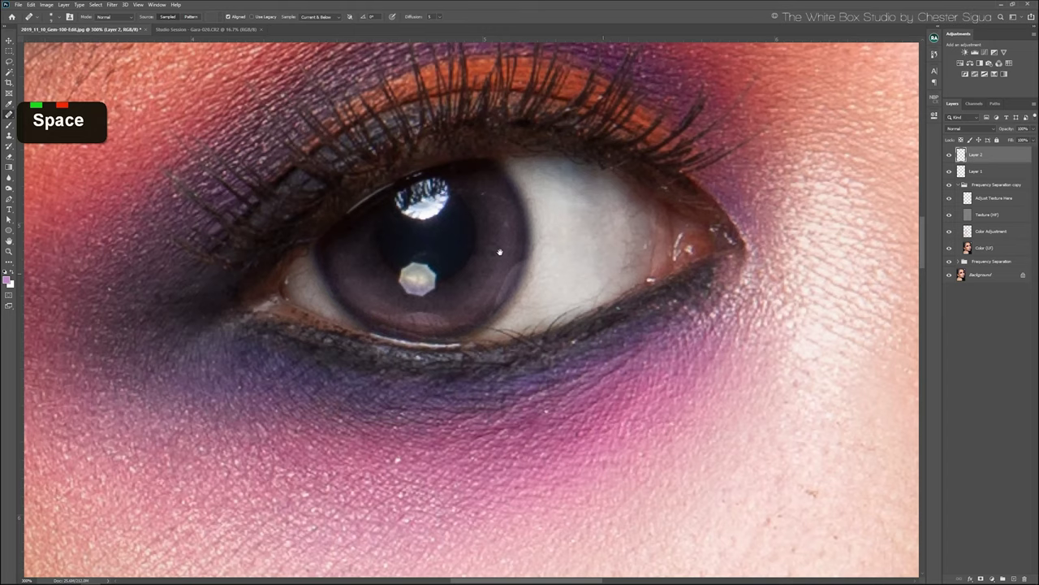
key(alt)
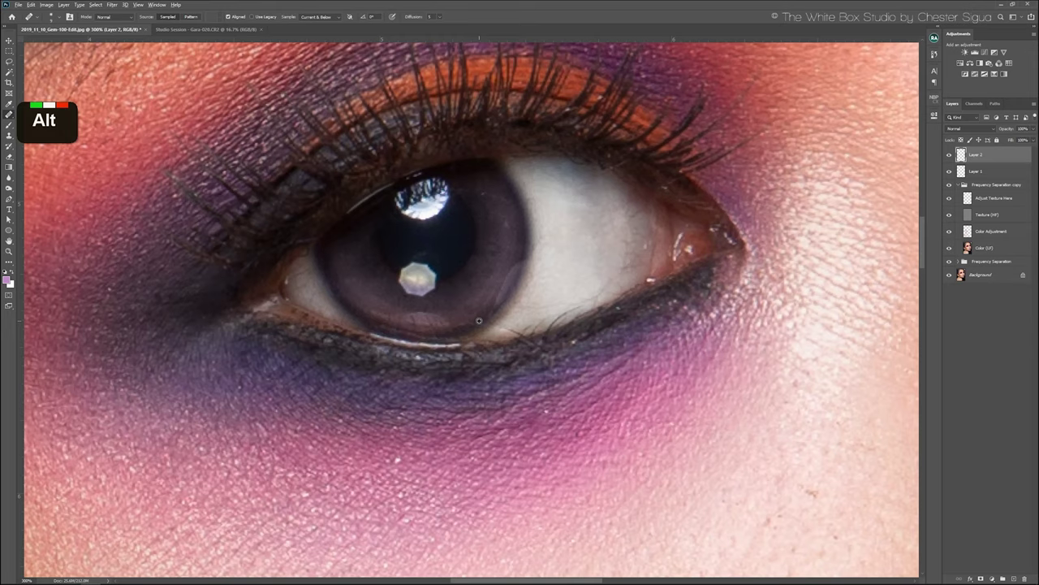
alt+click(541, 322)
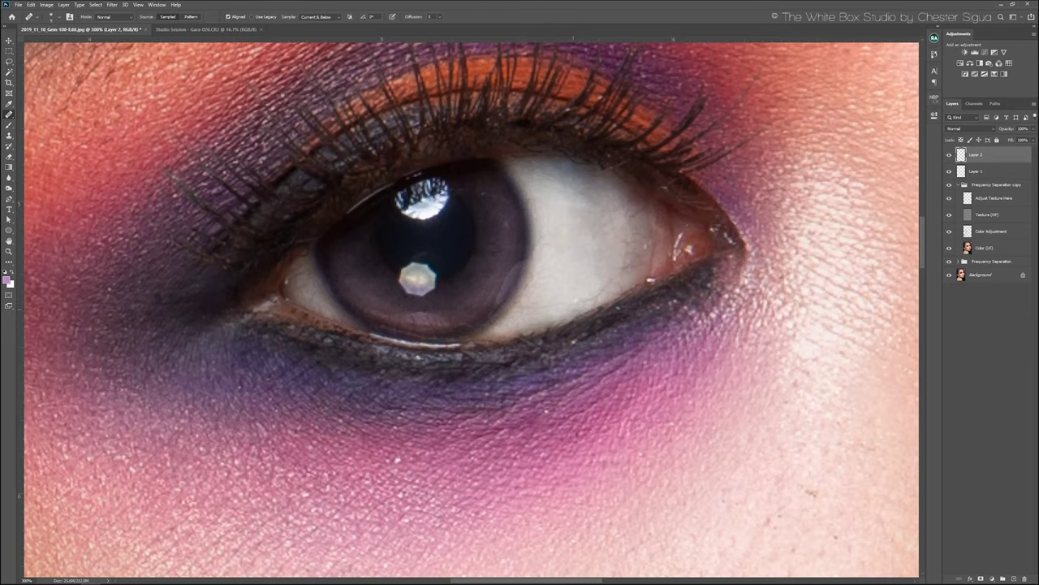
key(ctrl+0)
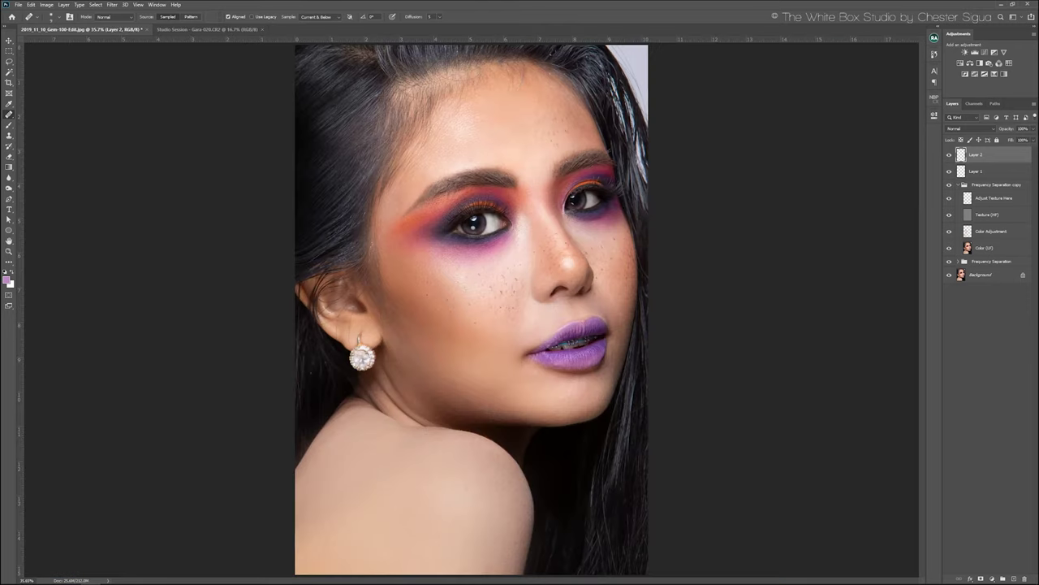